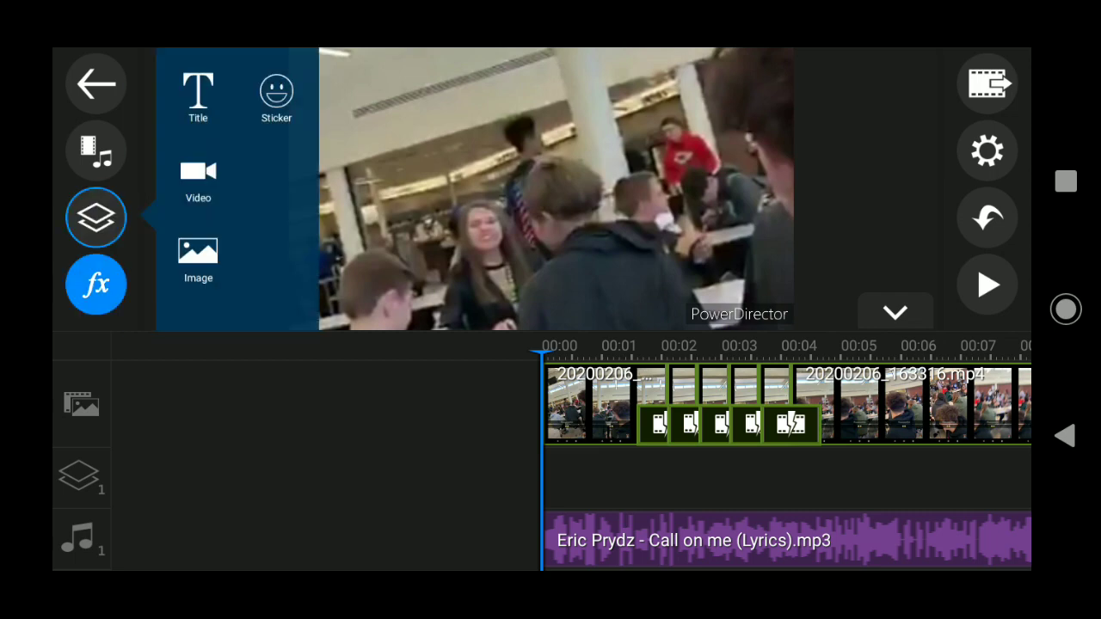
pyautogui.click(129, 80)
pyautogui.click(96, 151)
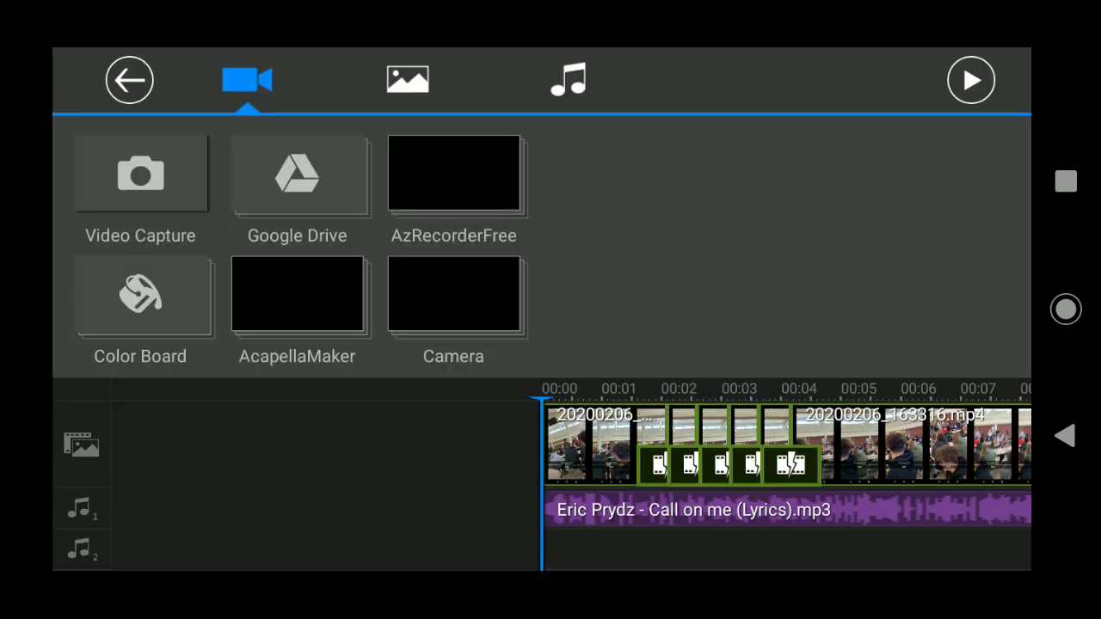
pyautogui.click(453, 181)
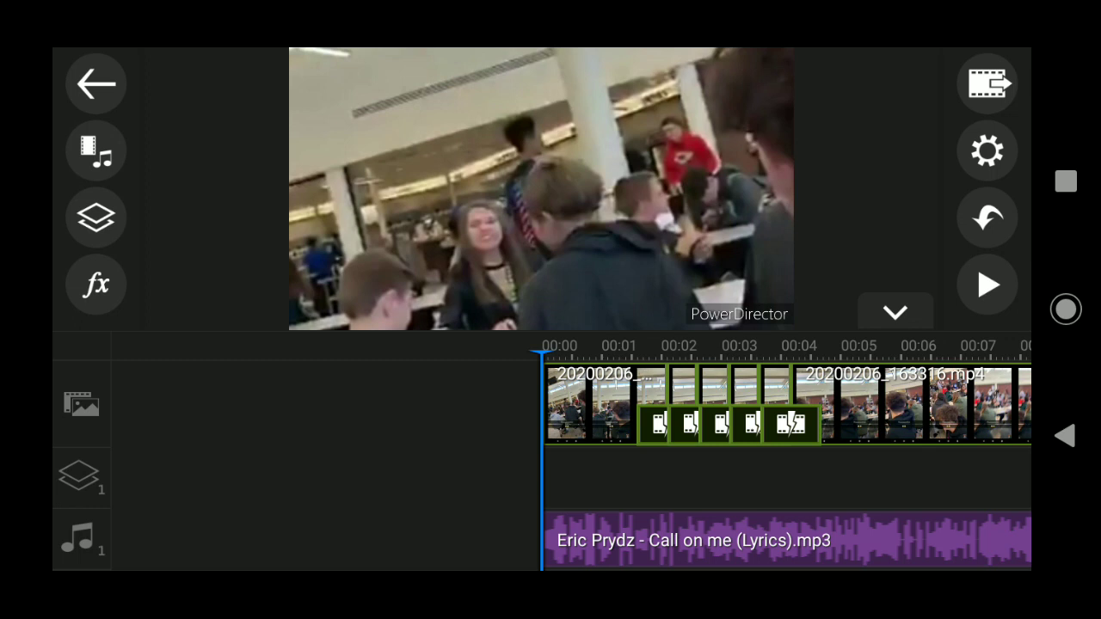
# - Play the edit from 00:00 and pause at about five seconds to review the stutter copies
pyautogui.click(987, 285)
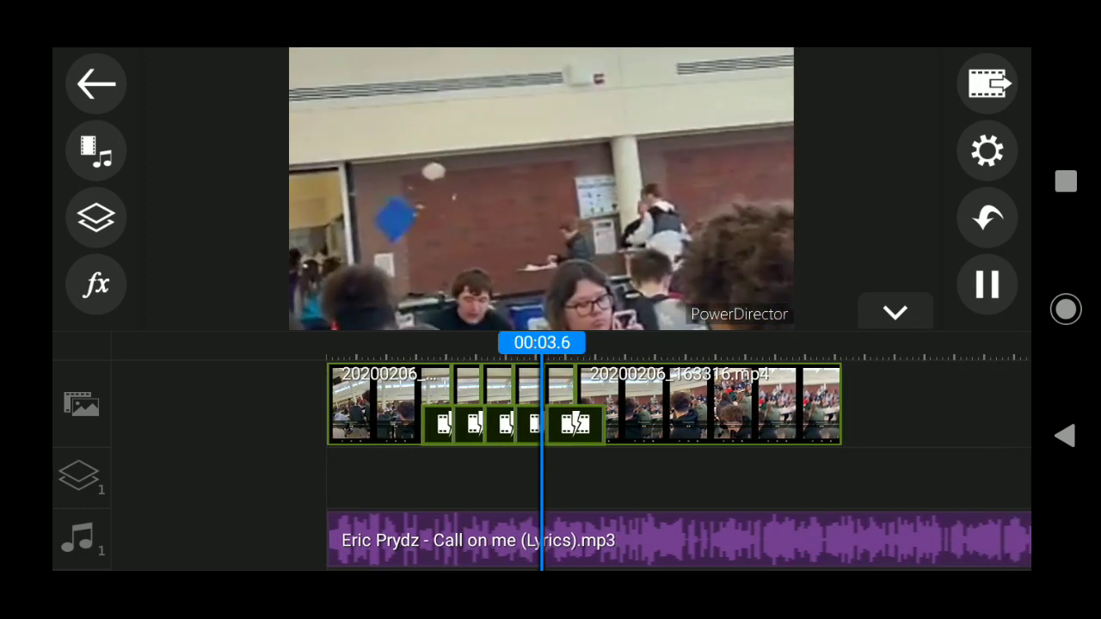
pyautogui.click(987, 285)
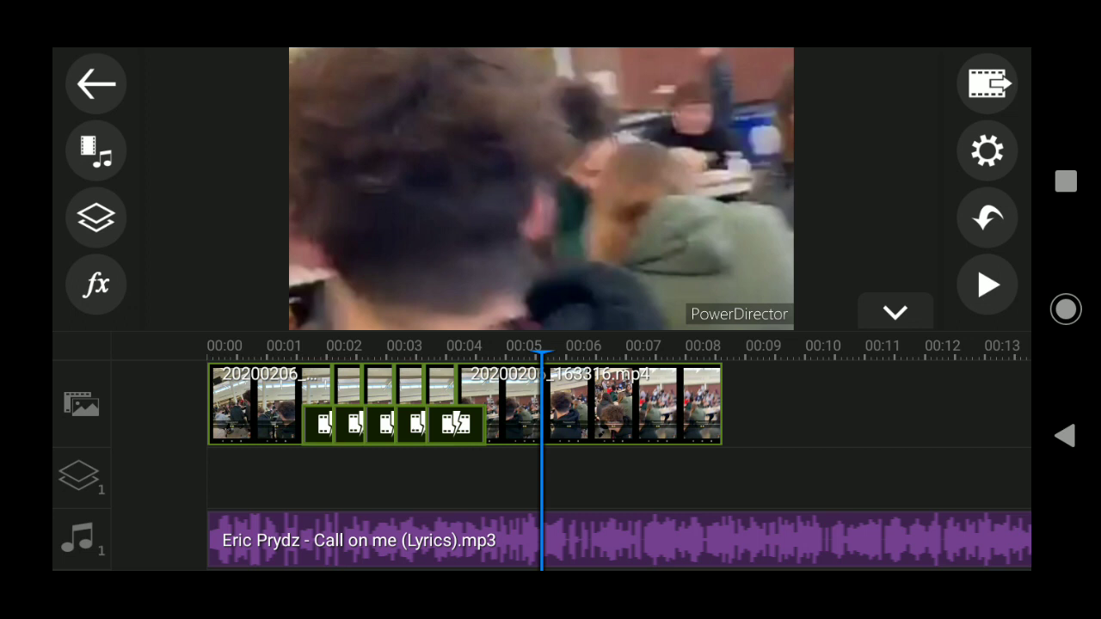
# - Trim the start of the Eric Prydz track so the music begins at 00:10
pyautogui.click(362, 540)
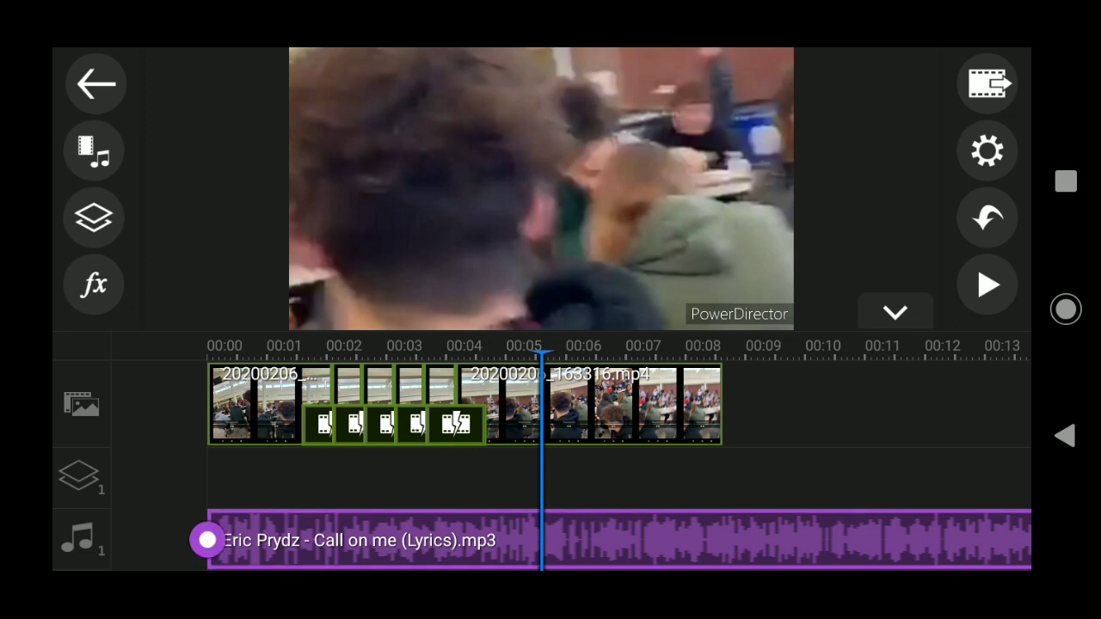
pyautogui.moveTo(542, 346); pyautogui.dragTo(332, 346)
pyautogui.moveTo(775, 404); pyautogui.dragTo(258, 405)
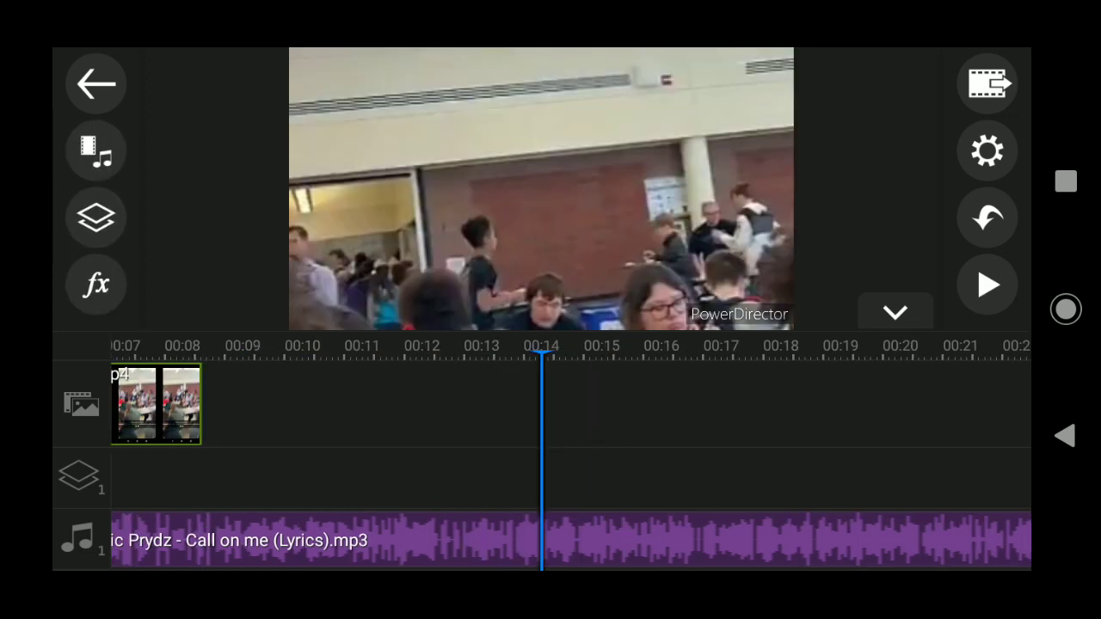
pyautogui.moveTo(430, 404); pyautogui.dragTo(680, 405)
pyautogui.click(775, 540)
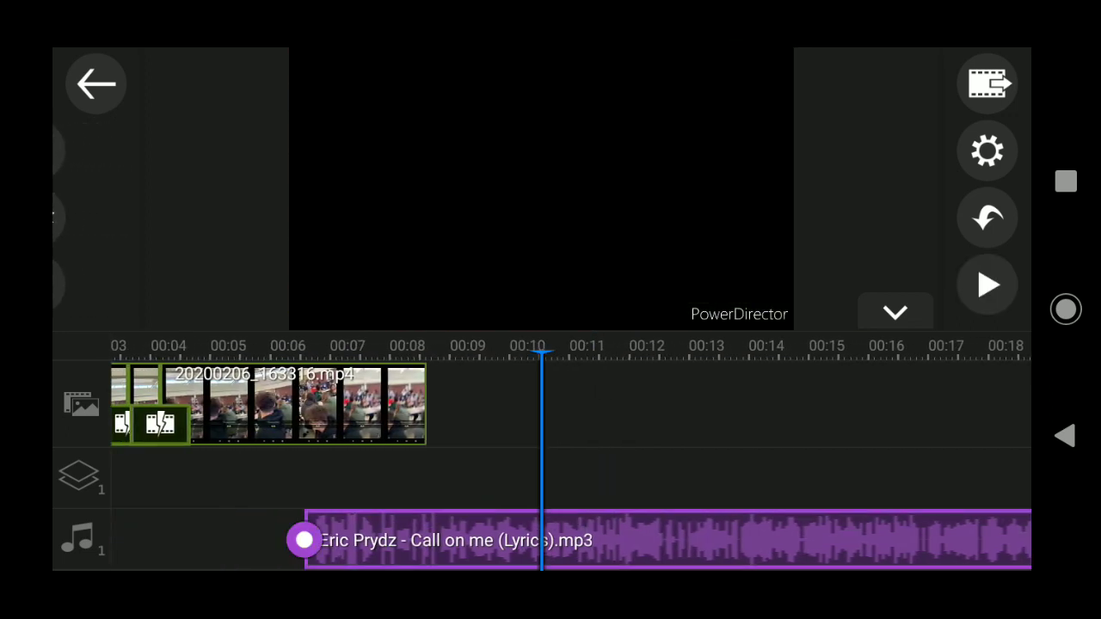
pyautogui.moveTo(542, 345)
pyautogui.mouseDown()
pyautogui.moveTo(339, 346)
pyautogui.moveTo(532, 346)
pyautogui.mouseUp()
pyautogui.moveTo(533, 541); pyautogui.dragTo(542, 540)
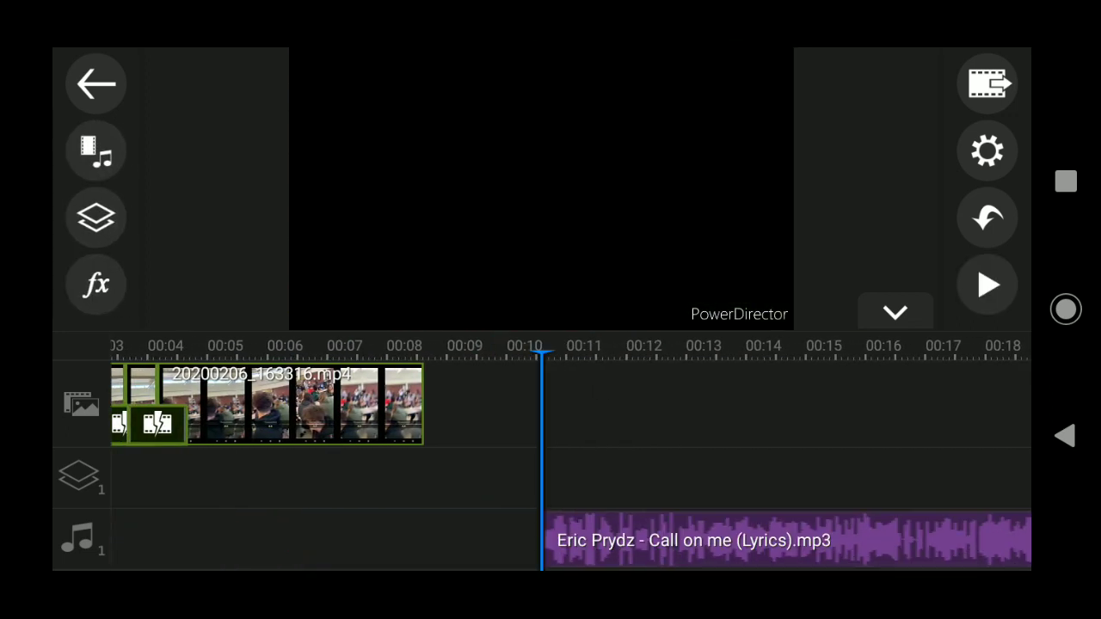
# - Split the music at about 00:19 and delete the later piece
pyautogui.click(988, 285)
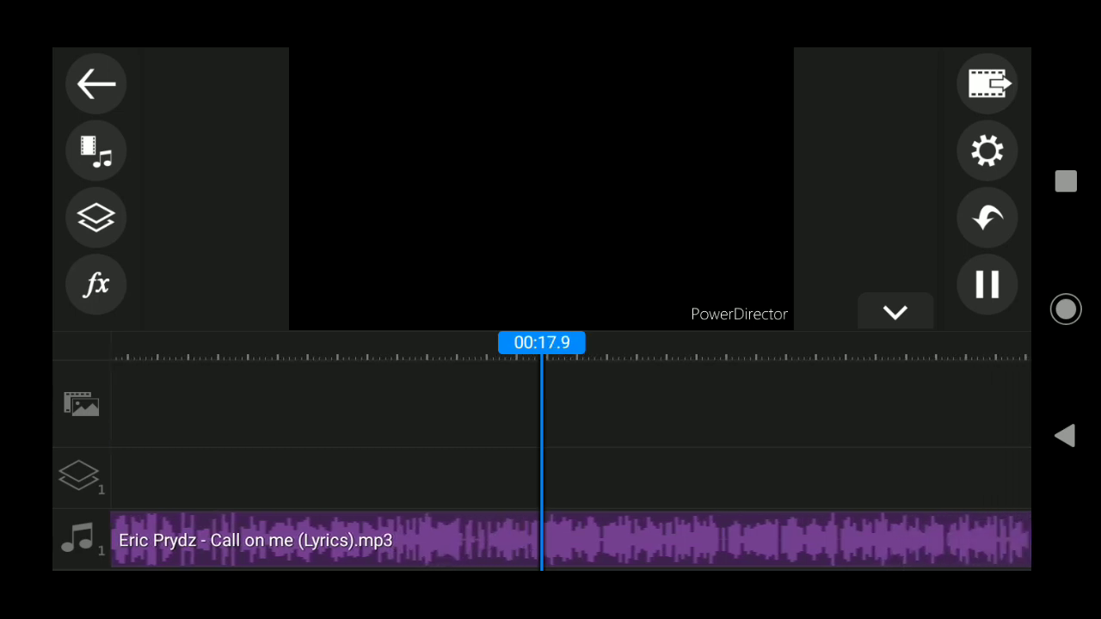
pyautogui.click(987, 284)
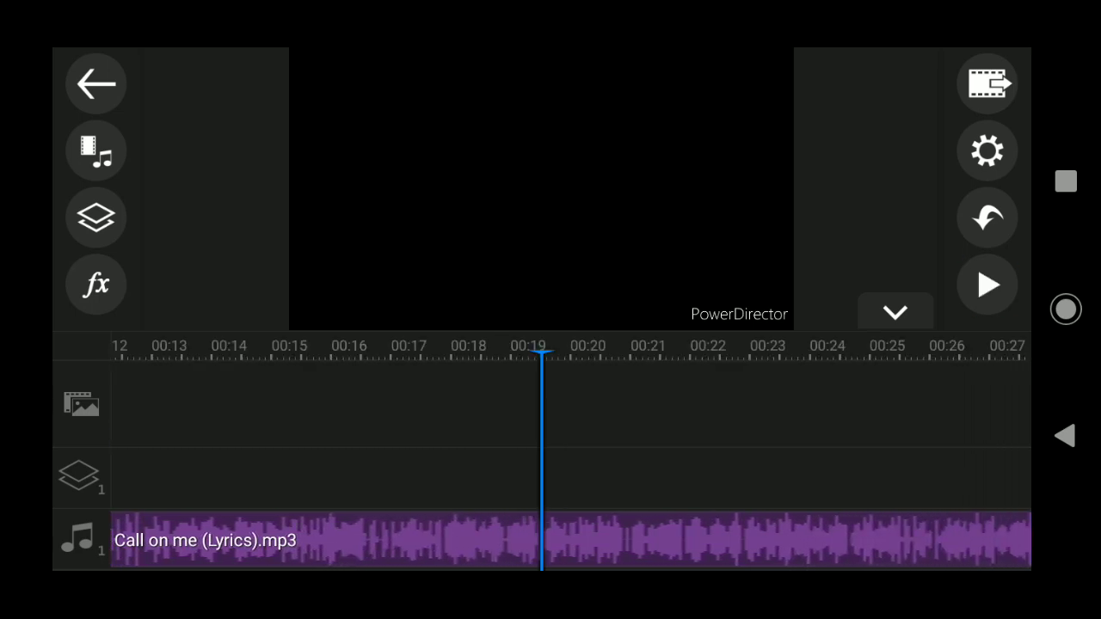
pyautogui.click(327, 541)
pyautogui.click(95, 216)
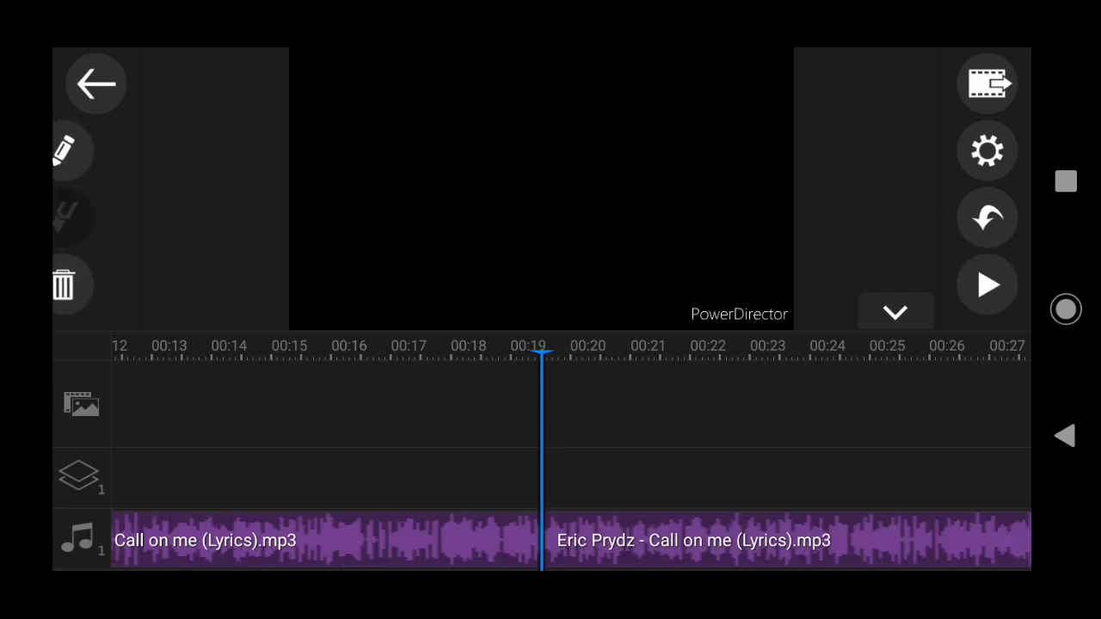
pyautogui.click(95, 285)
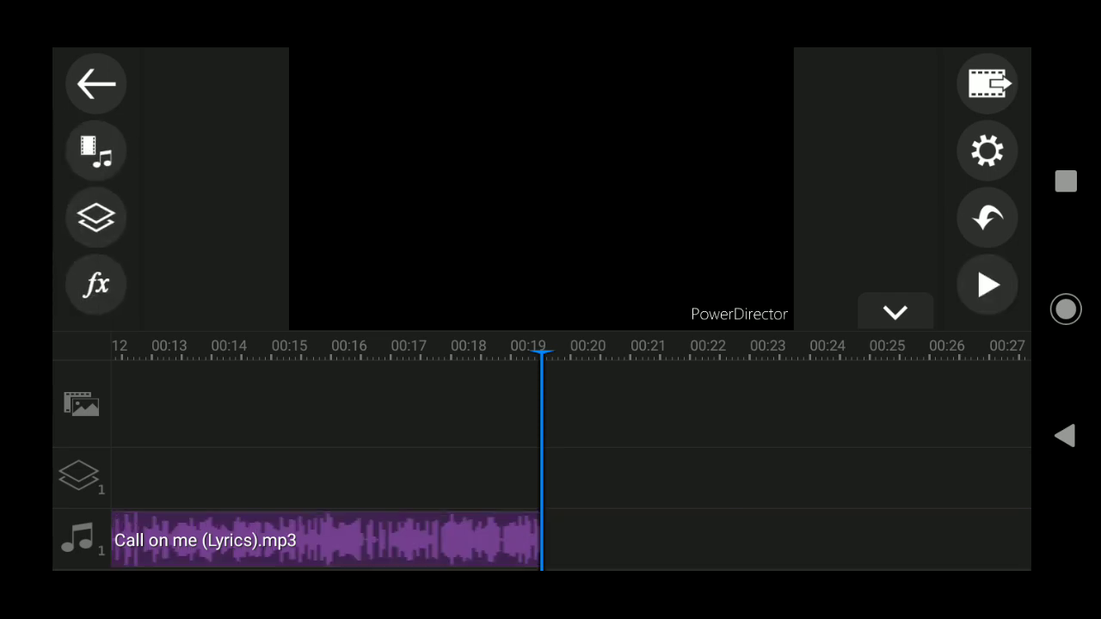
pyautogui.moveTo(705, 413); pyautogui.dragTo(514, 413)
# - Shorten the music's end to about 00:17 and move it to start near 00:04
pyautogui.click(327, 540)
pyautogui.moveTo(541, 539)
pyautogui.mouseDown()
pyautogui.moveTo(422, 538)
pyautogui.moveTo(597, 538)
pyautogui.mouseUp()
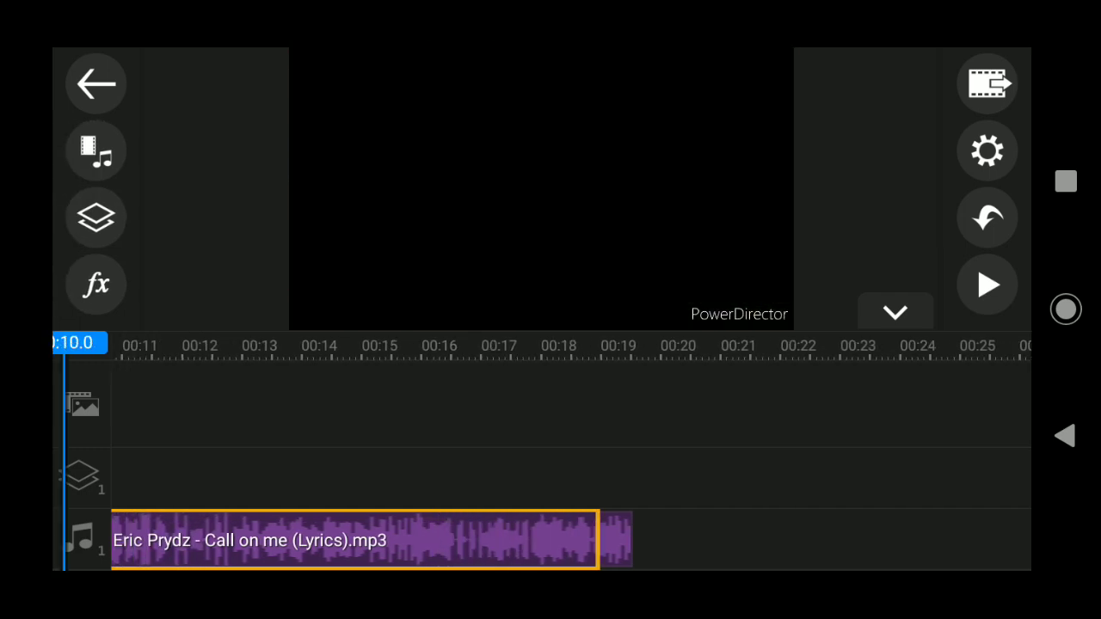
pyautogui.moveTo(688, 540); pyautogui.dragTo(326, 541)
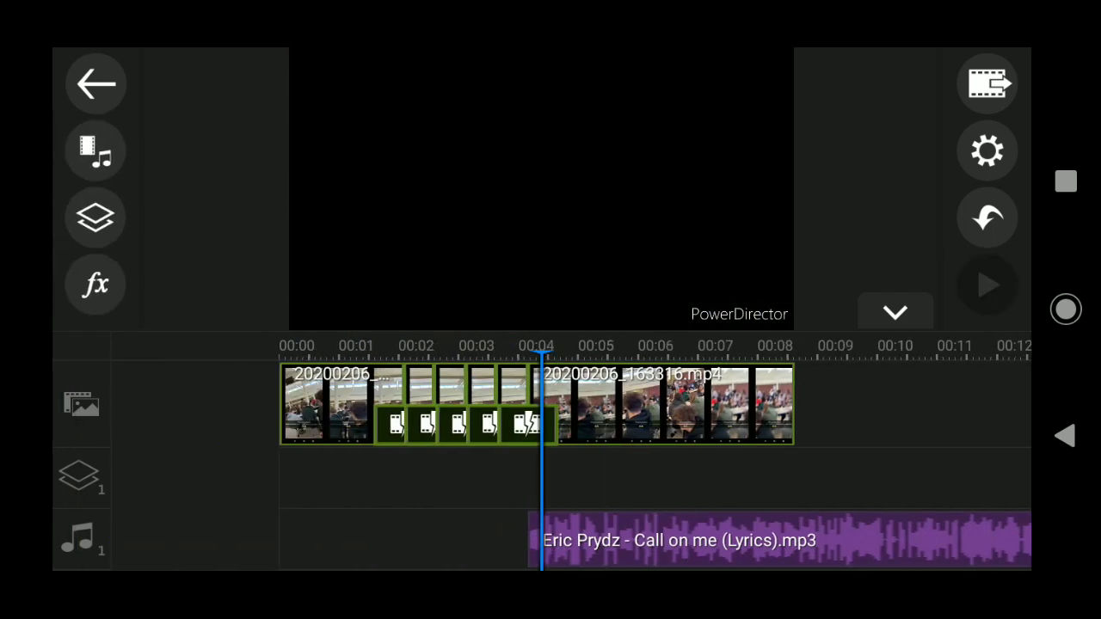
# - Move the music to start at 00:00, then inspect the short stutter copies near 00:03
pyautogui.moveTo(689, 541); pyautogui.dragTo(442, 540)
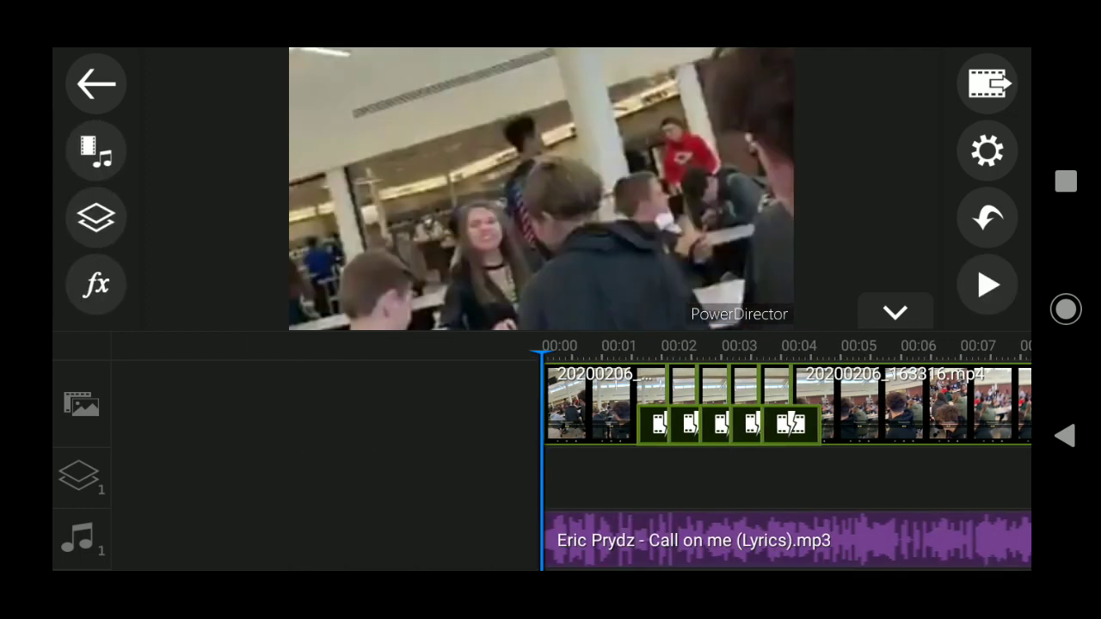
pyautogui.click(737, 391)
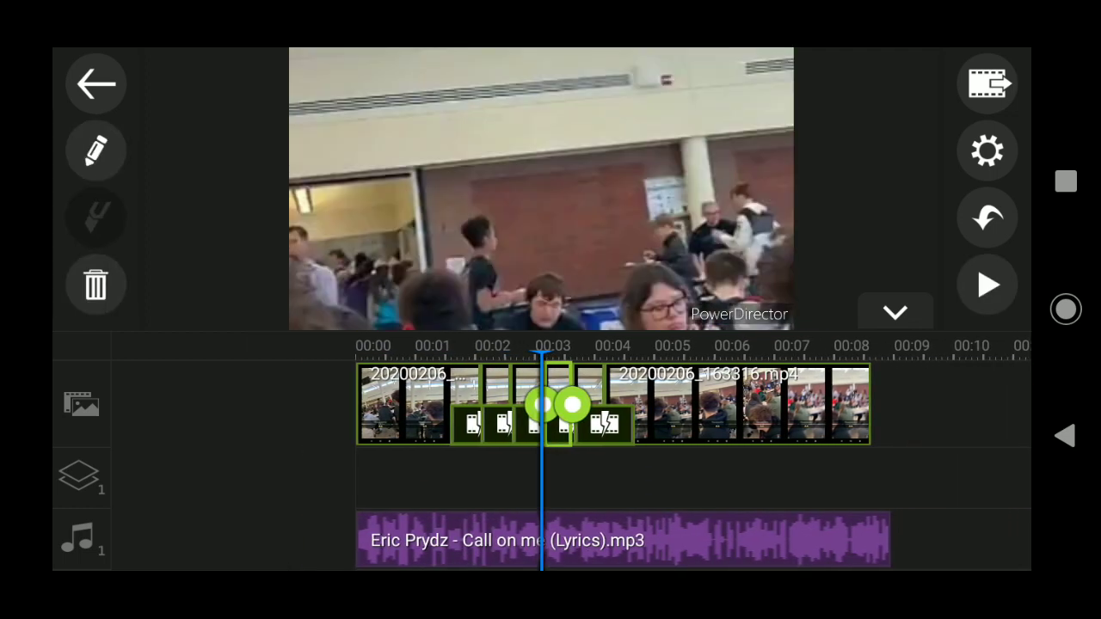
pyautogui.click(594, 396)
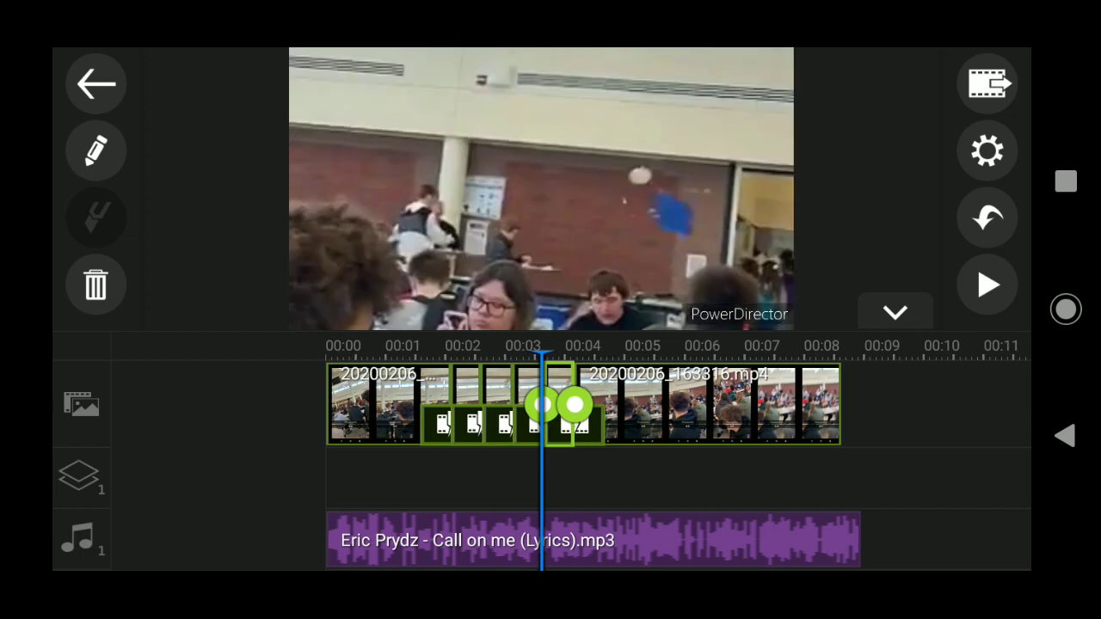
pyautogui.click(688, 404)
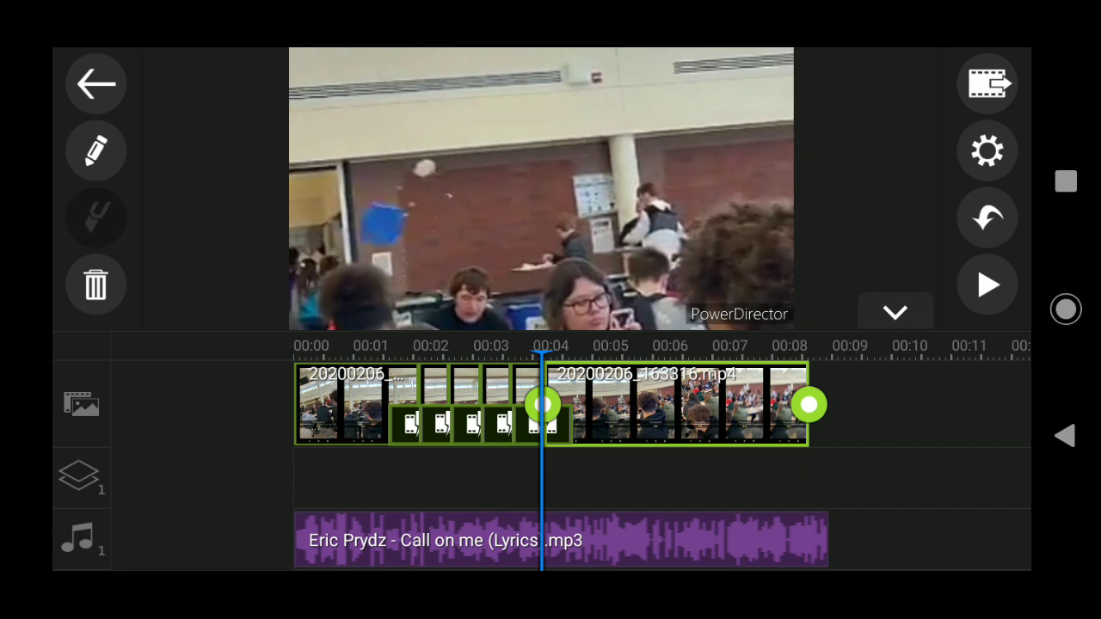
pyautogui.moveTo(688, 404); pyautogui.dragTo(721, 405)
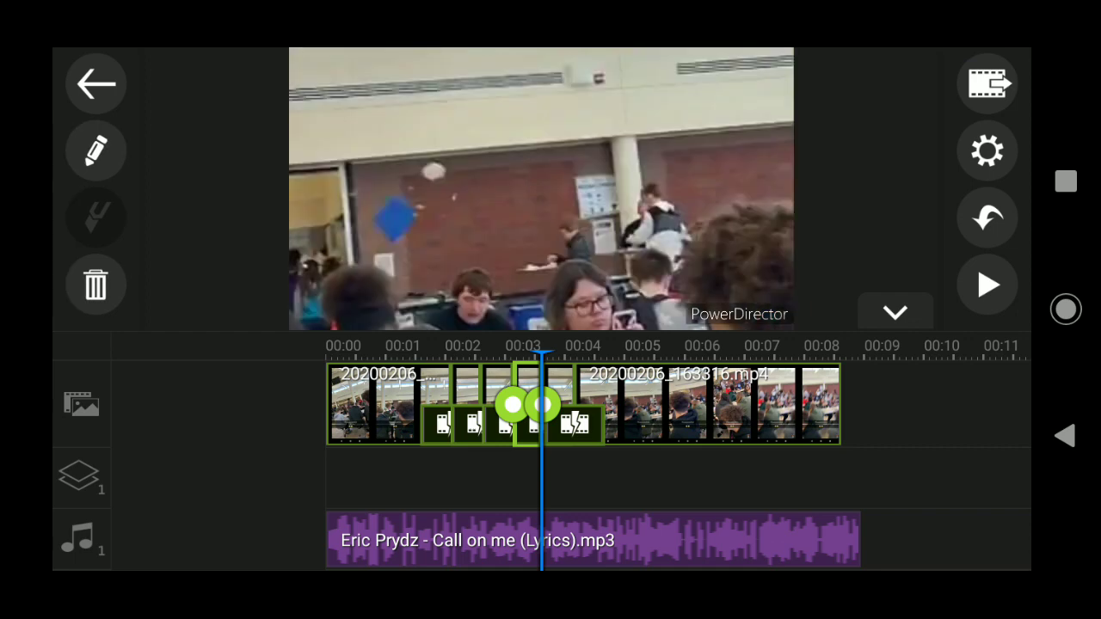
pyautogui.click(95, 151)
# - Duplicate the selected short cafeteria clip twice and select the new copy
pyautogui.click(356, 104)
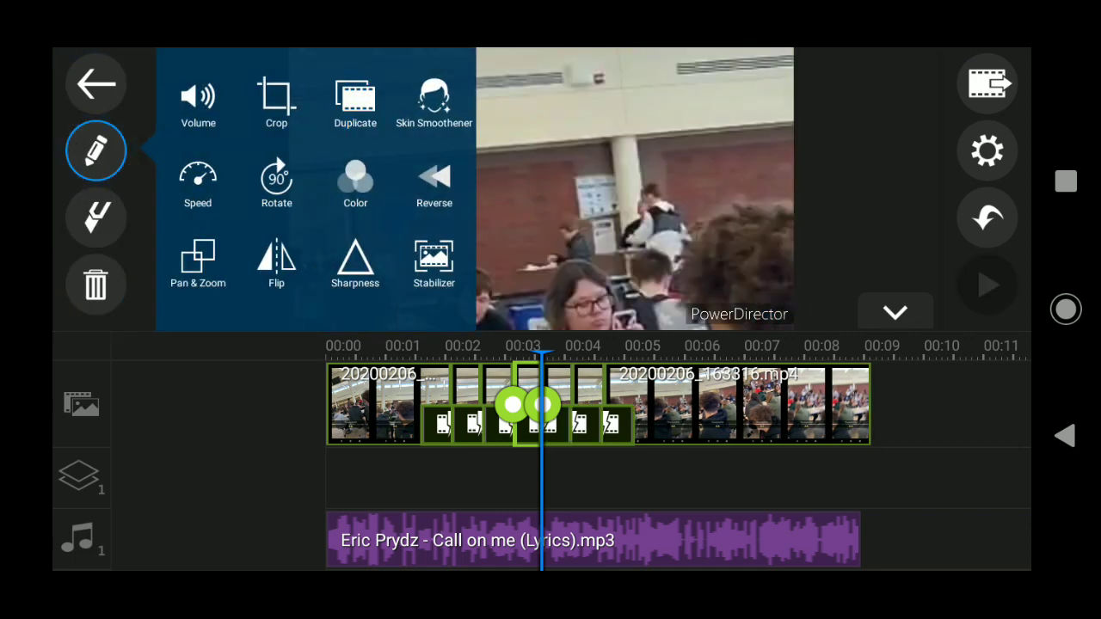
pyautogui.click(96, 151)
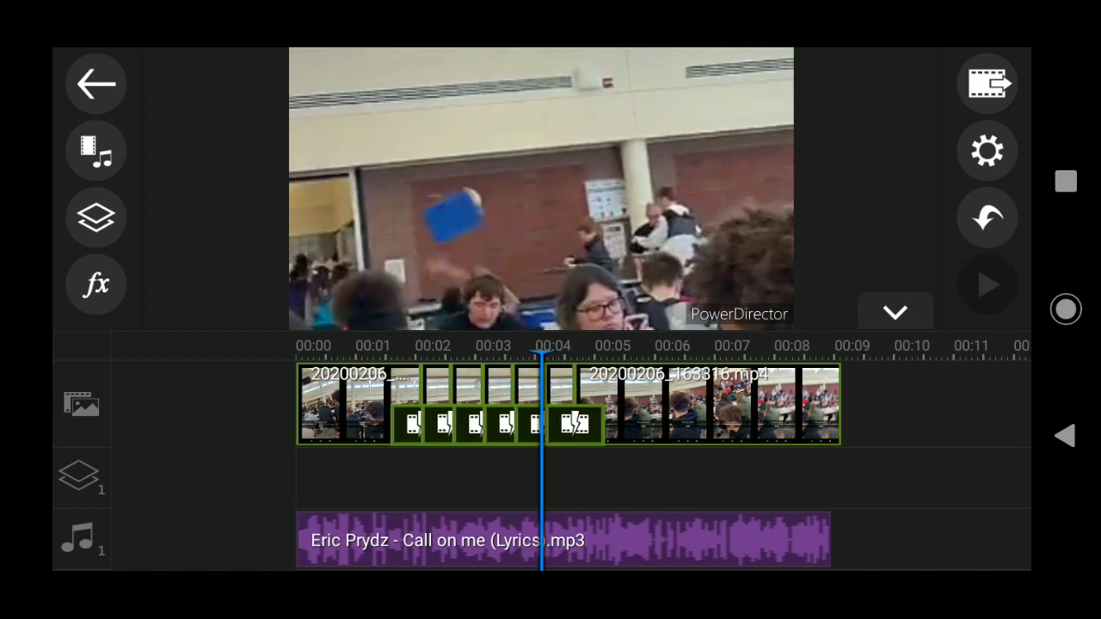
pyautogui.click(95, 150)
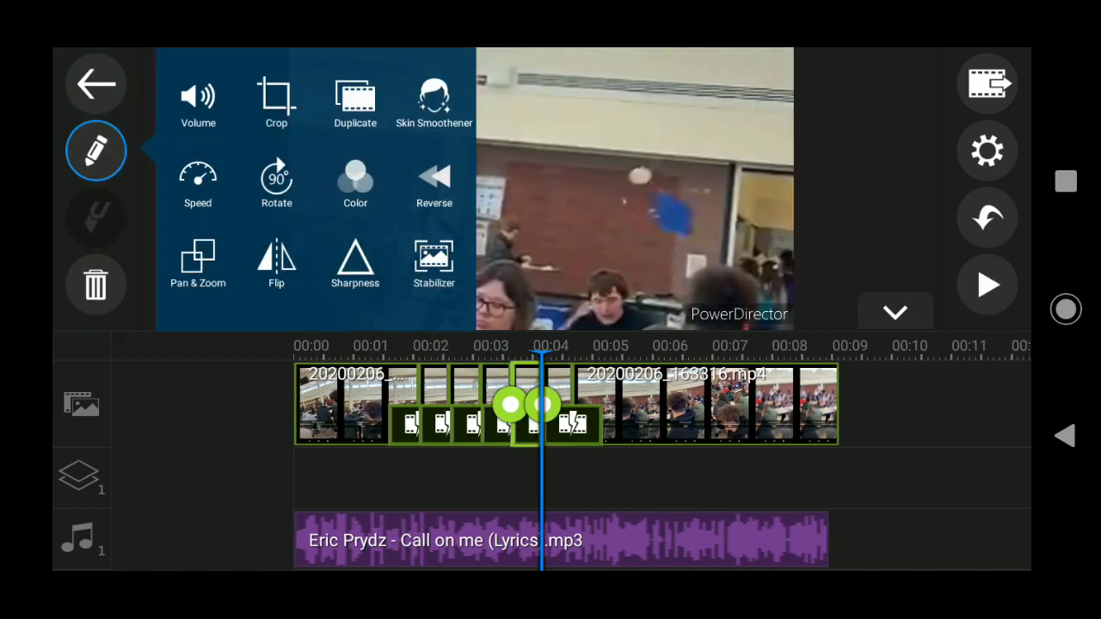
pyautogui.click(356, 103)
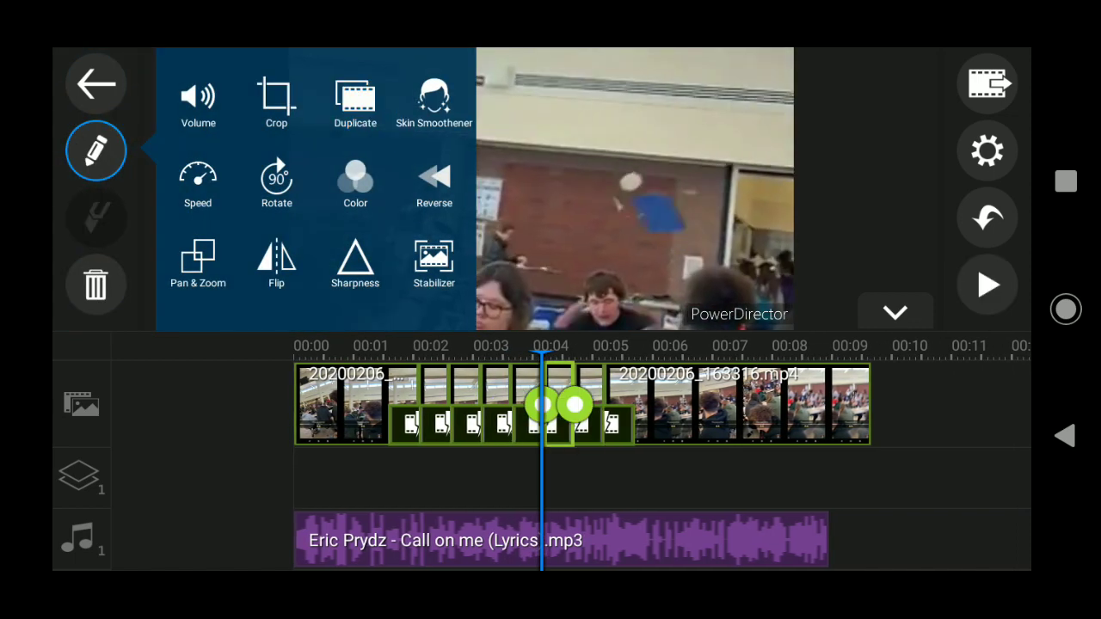
pyautogui.click(589, 405)
pyautogui.moveTo(603, 404); pyautogui.dragTo(573, 404)
# - Add duplicates of the short clips near 00:04 and the five-second mark
pyautogui.click(529, 404)
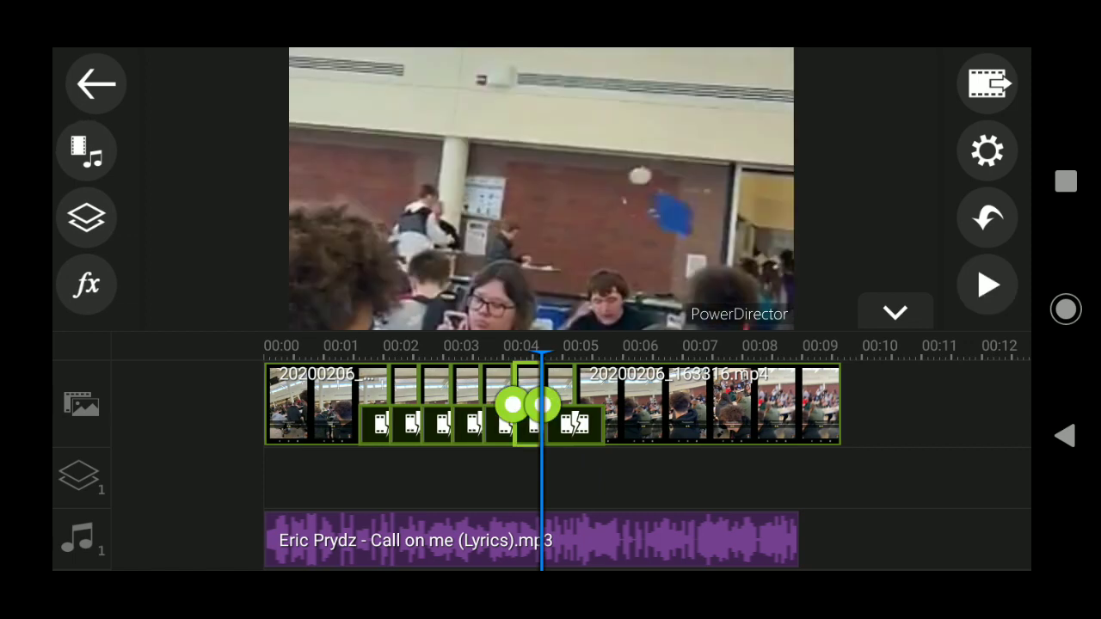
pyautogui.click(96, 150)
pyautogui.click(356, 103)
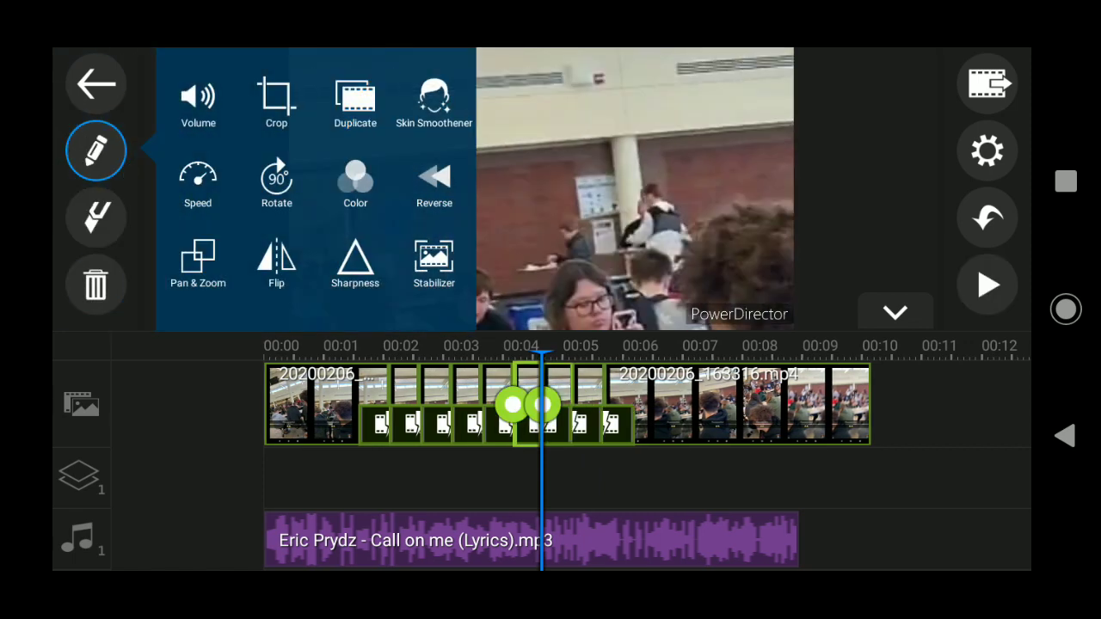
pyautogui.click(572, 405)
pyautogui.click(625, 405)
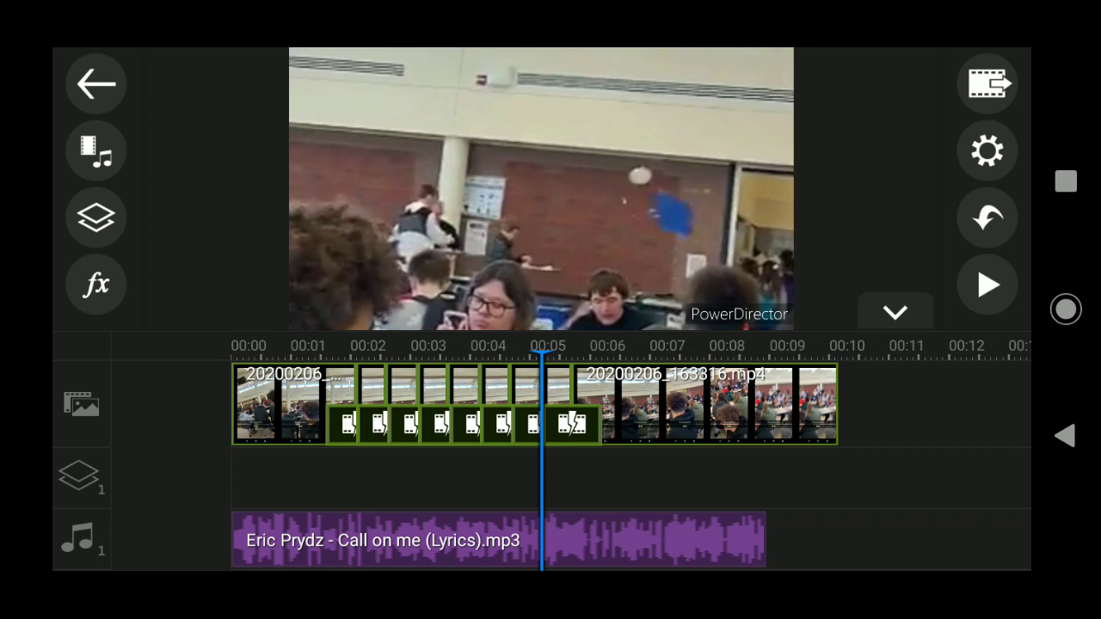
pyautogui.click(526, 422)
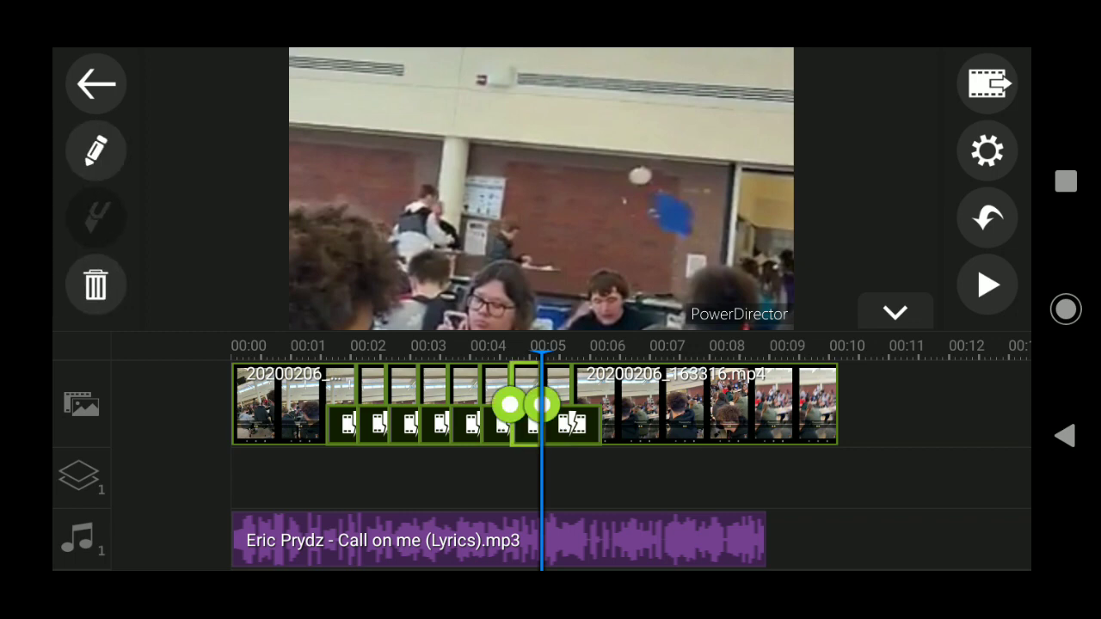
pyautogui.click(96, 150)
pyautogui.click(355, 99)
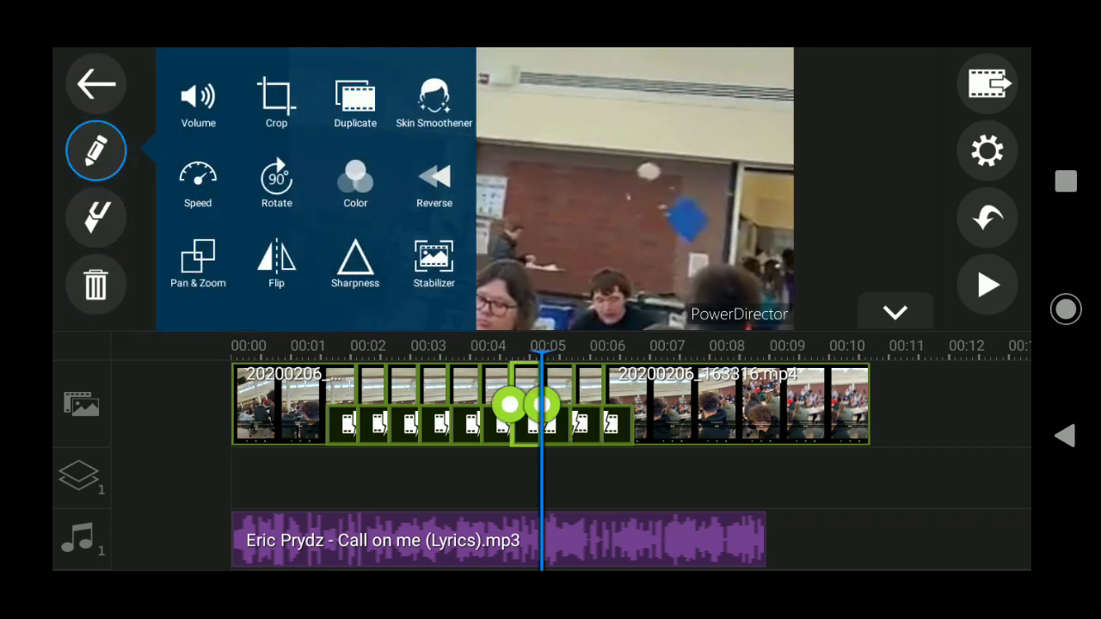
pyautogui.click(565, 404)
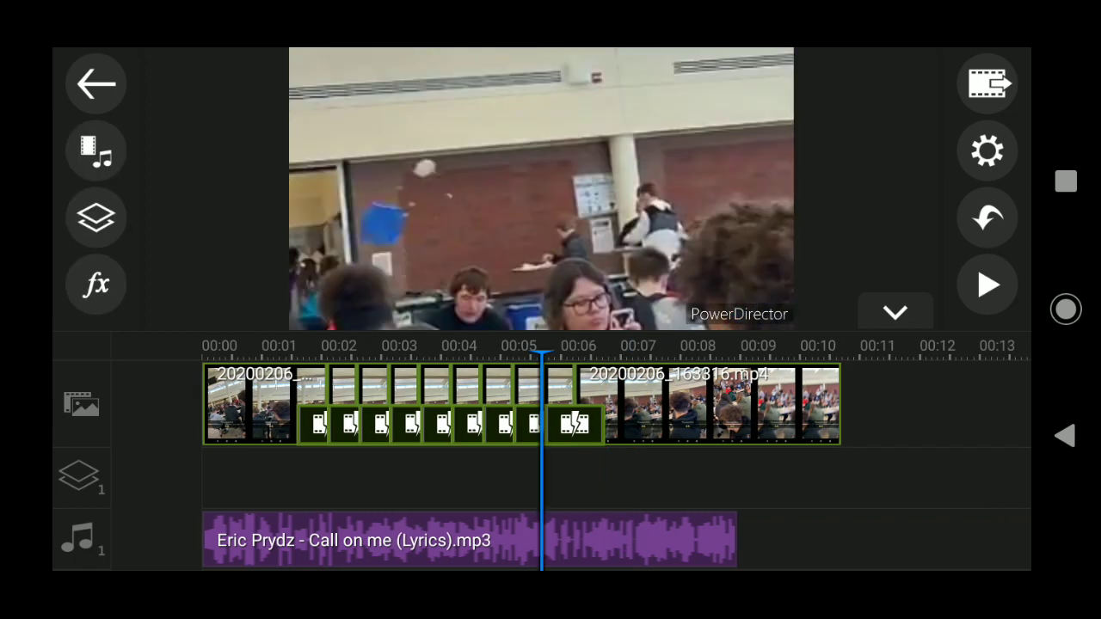
# - Duplicate the short clip near 00:05 twice more, moving the playhead toward 00:07.7
pyautogui.click(527, 404)
pyautogui.click(96, 151)
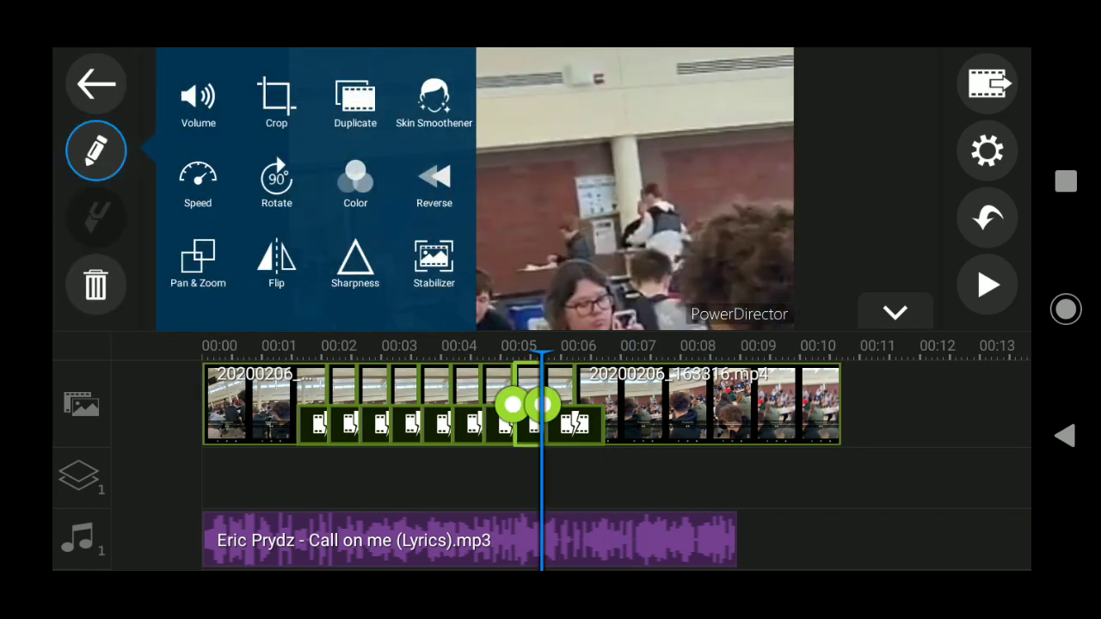
pyautogui.click(355, 99)
pyautogui.moveTo(551, 404); pyautogui.dragTo(629, 404)
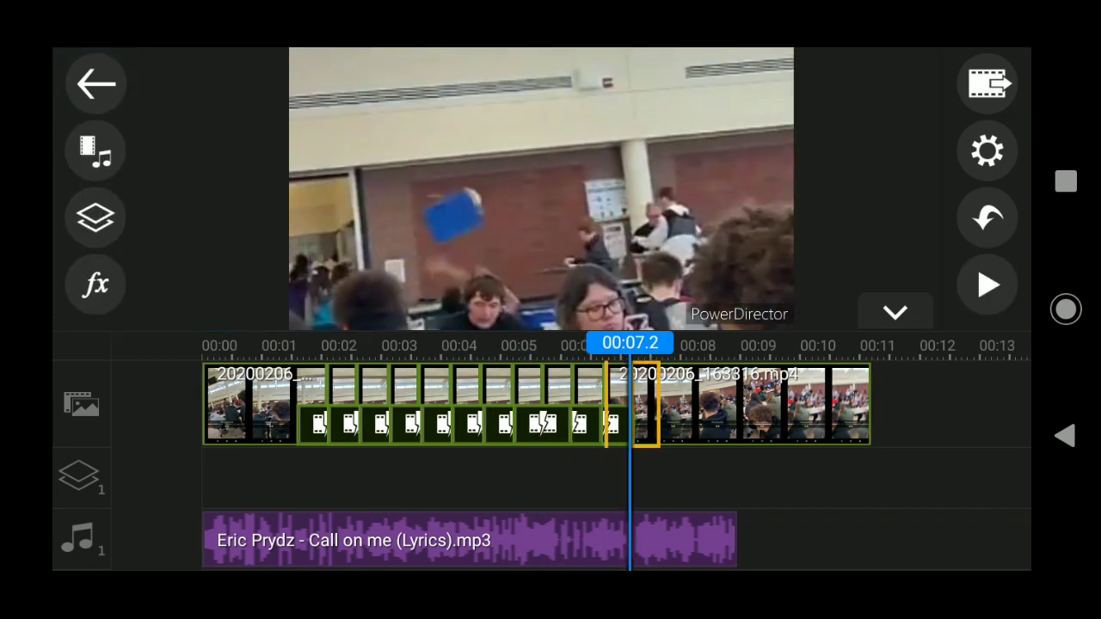
pyautogui.click(527, 405)
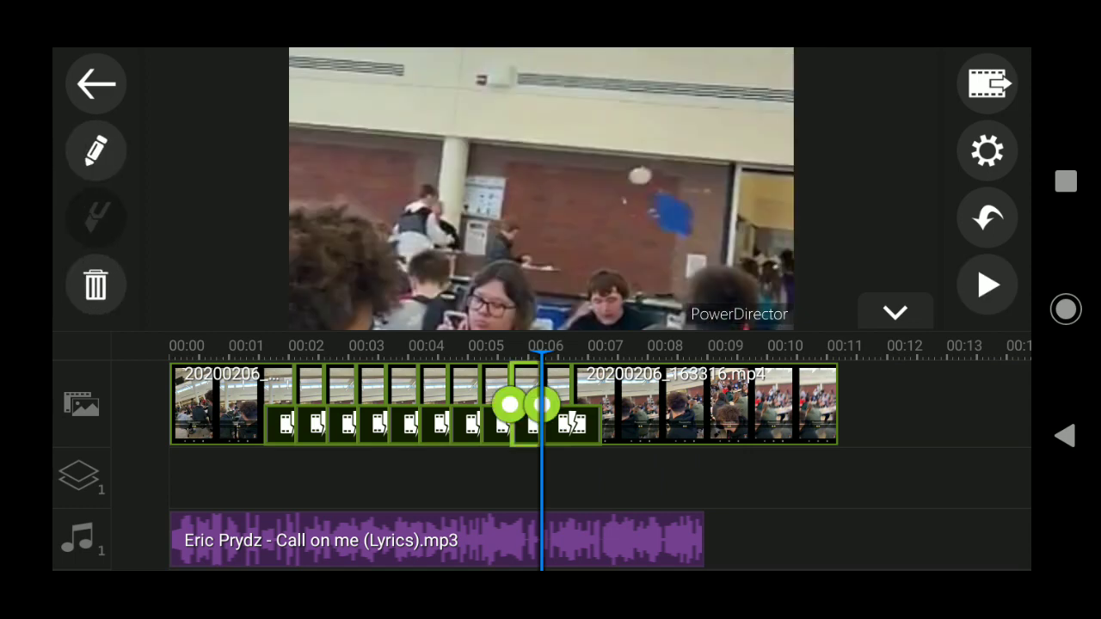
pyautogui.click(96, 151)
pyautogui.click(355, 103)
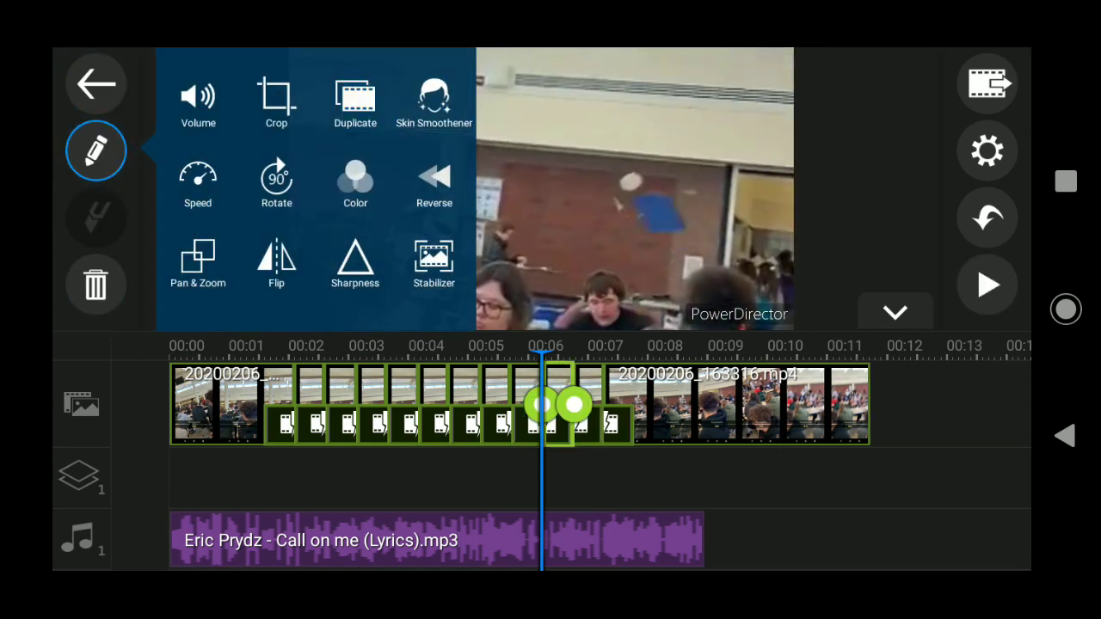
pyautogui.moveTo(556, 404); pyautogui.dragTo(628, 404)
# - Duplicate the short clip near 00:06, then select the copy at 00:06.9 for editing
pyautogui.click(527, 404)
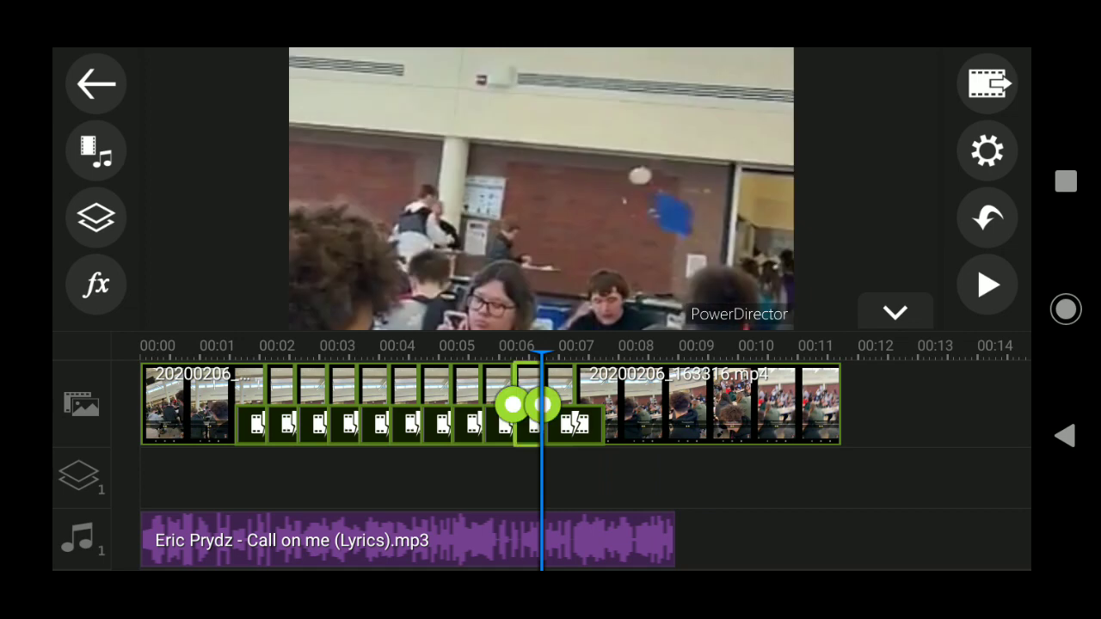
pyautogui.click(95, 151)
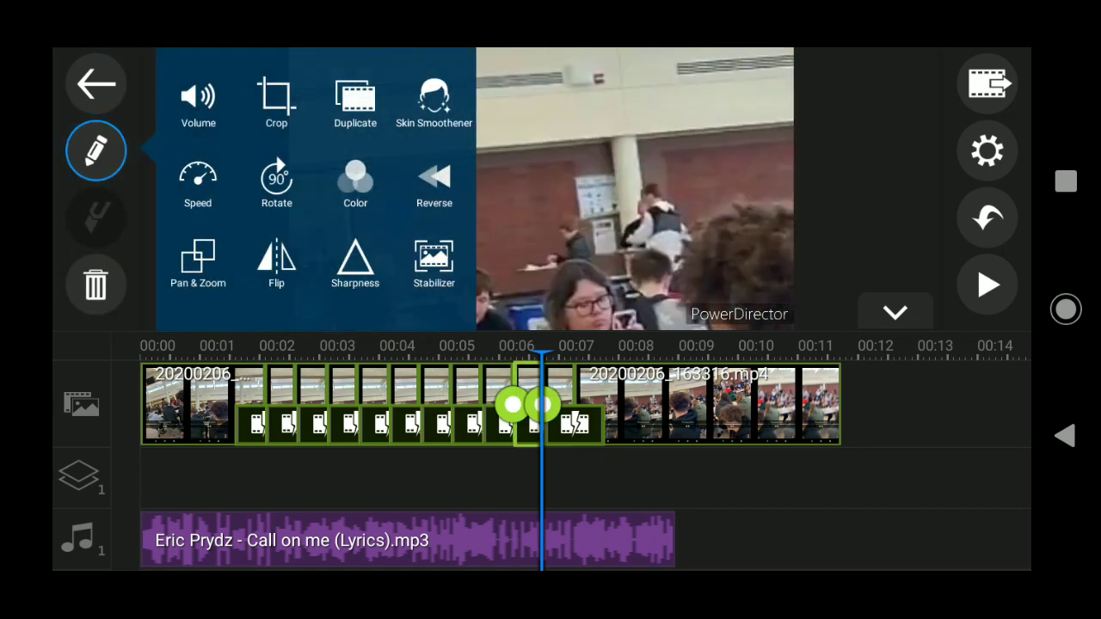
pyautogui.click(356, 104)
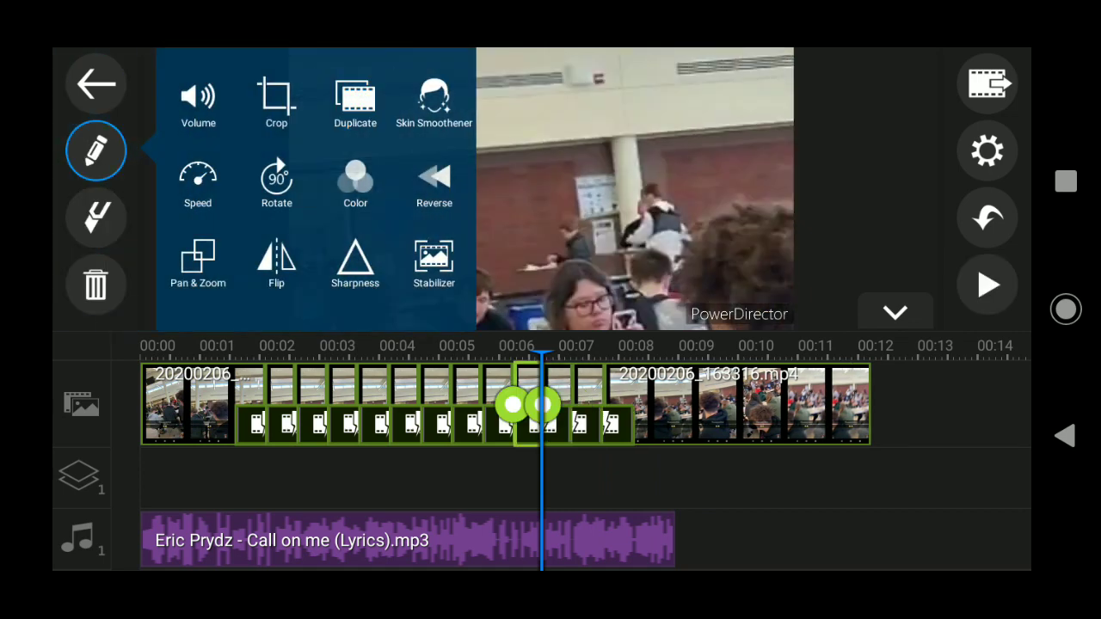
pyautogui.moveTo(542, 405); pyautogui.dragTo(634, 404)
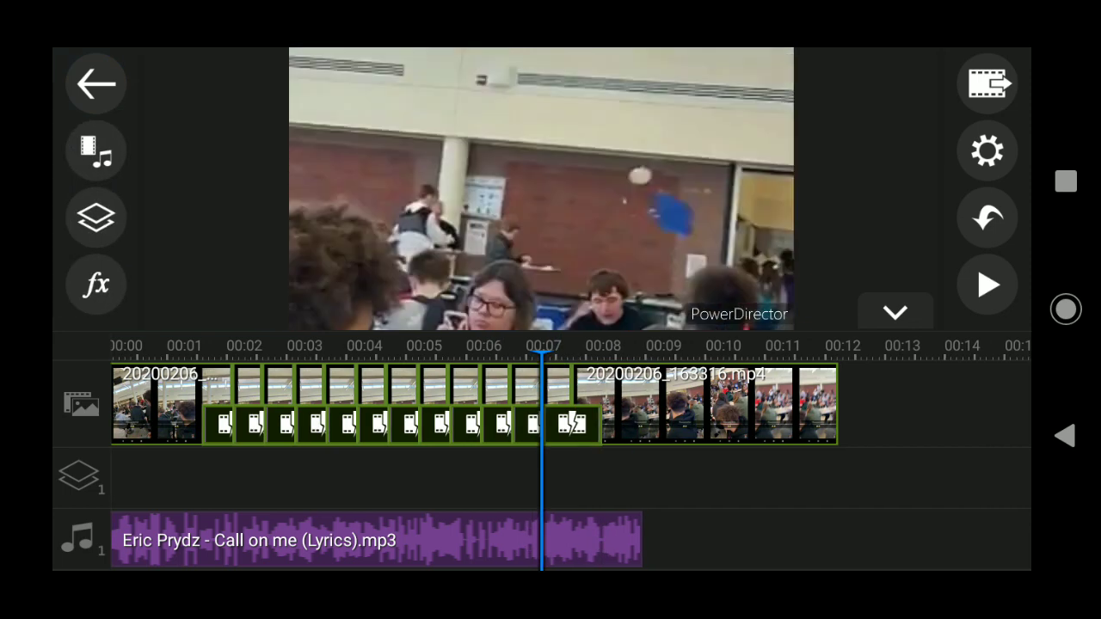
pyautogui.click(557, 404)
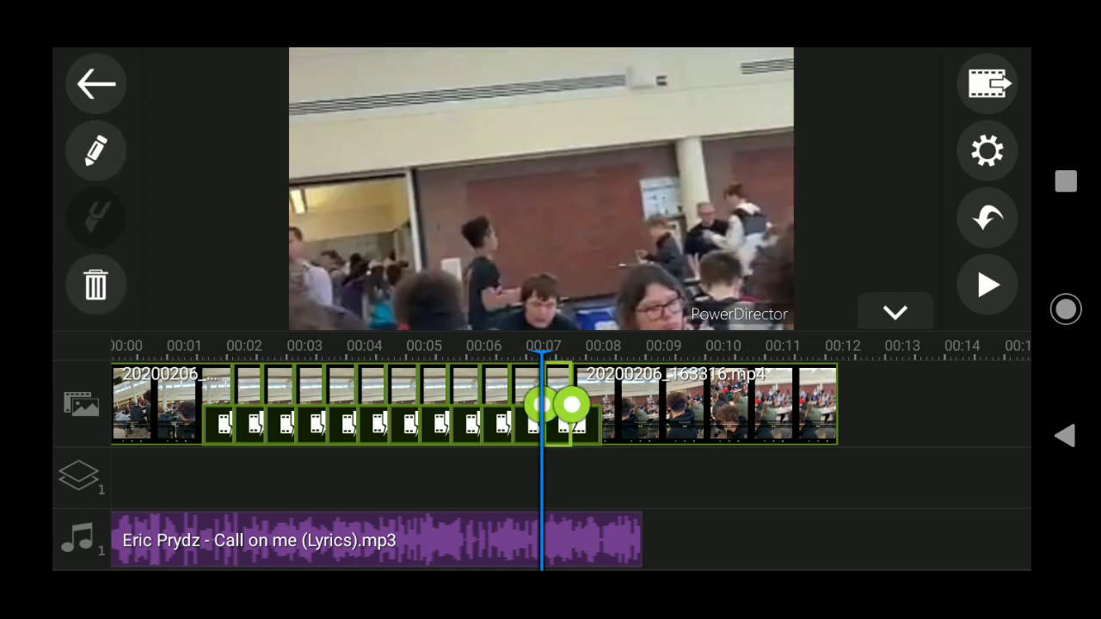
pyautogui.click(527, 413)
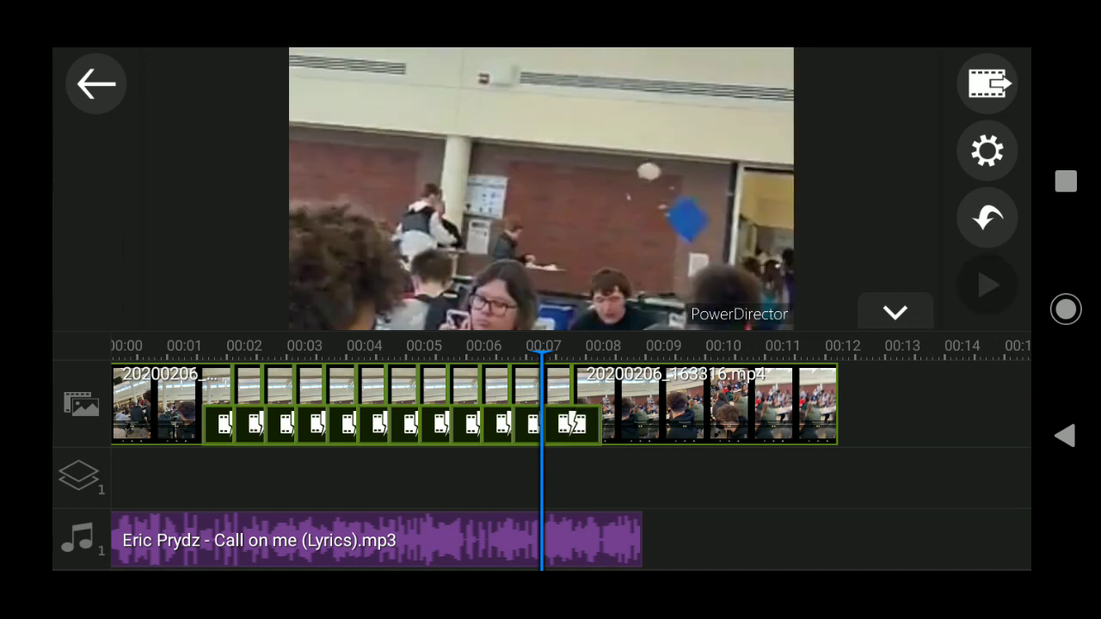
pyautogui.moveTo(431, 404)
pyautogui.mouseDown()
pyautogui.moveTo(451, 405)
pyautogui.moveTo(435, 404)
pyautogui.mouseUp()
pyautogui.click(535, 405)
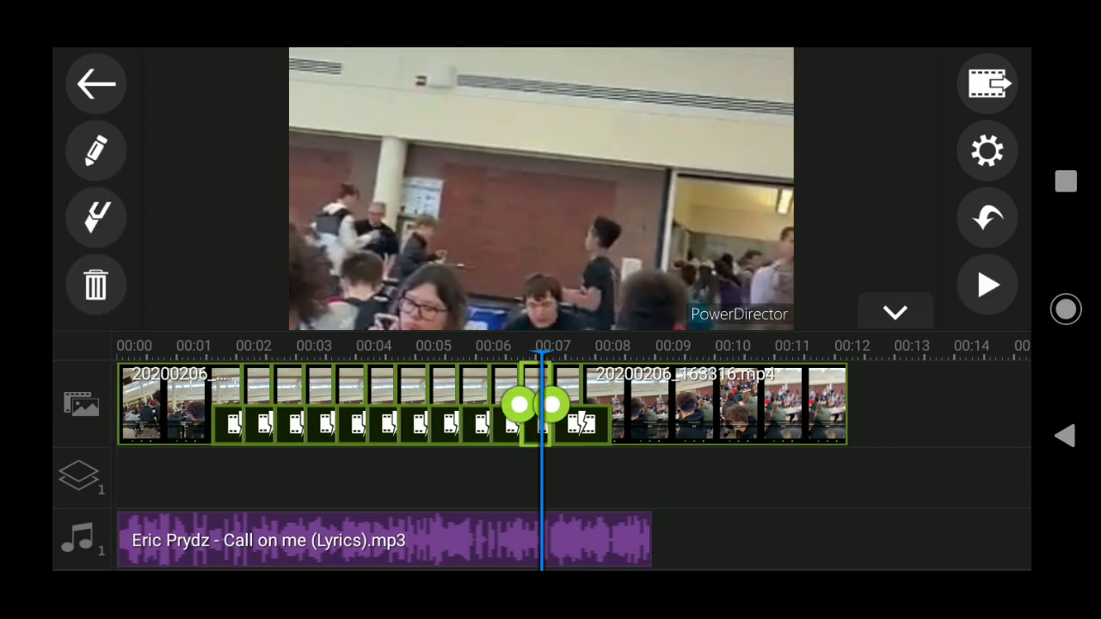
pyautogui.moveTo(516, 404); pyautogui.dragTo(529, 405)
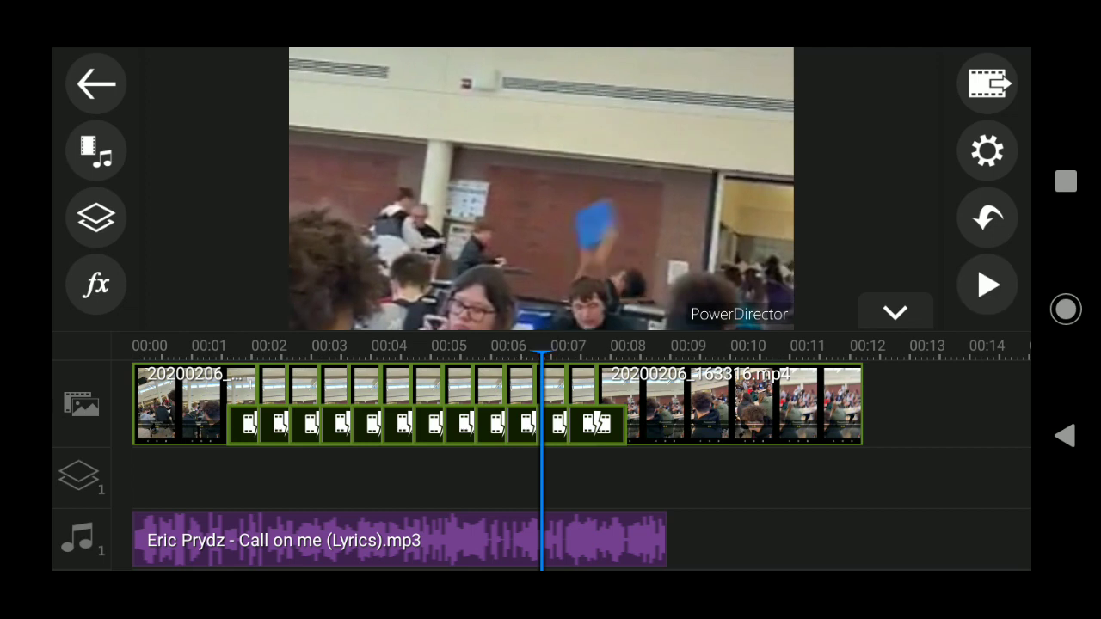
pyautogui.click(551, 387)
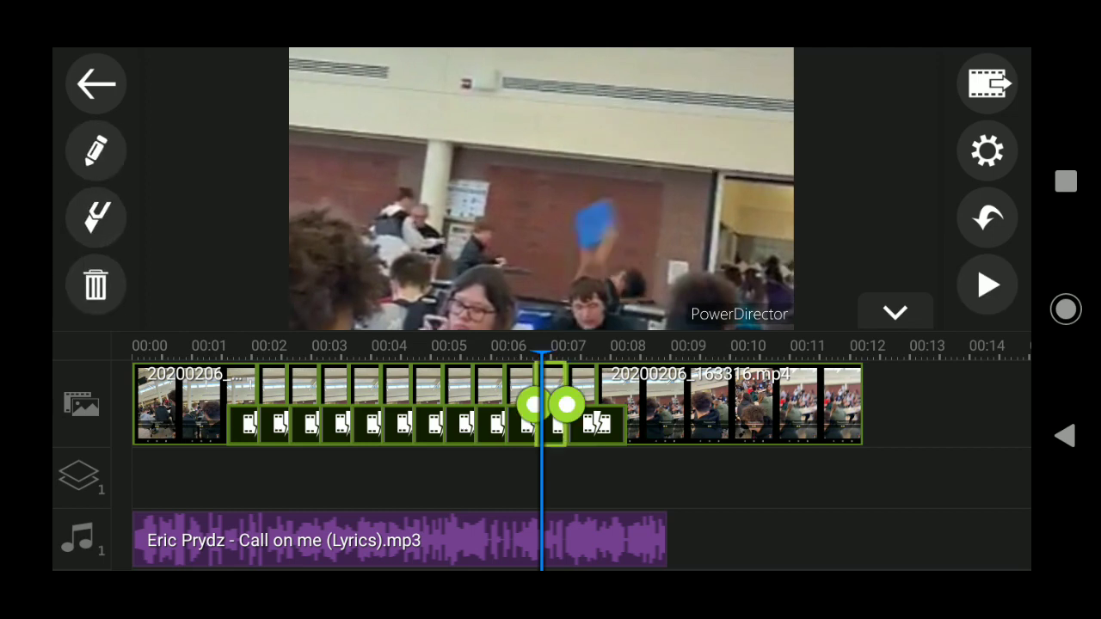
pyautogui.click(96, 151)
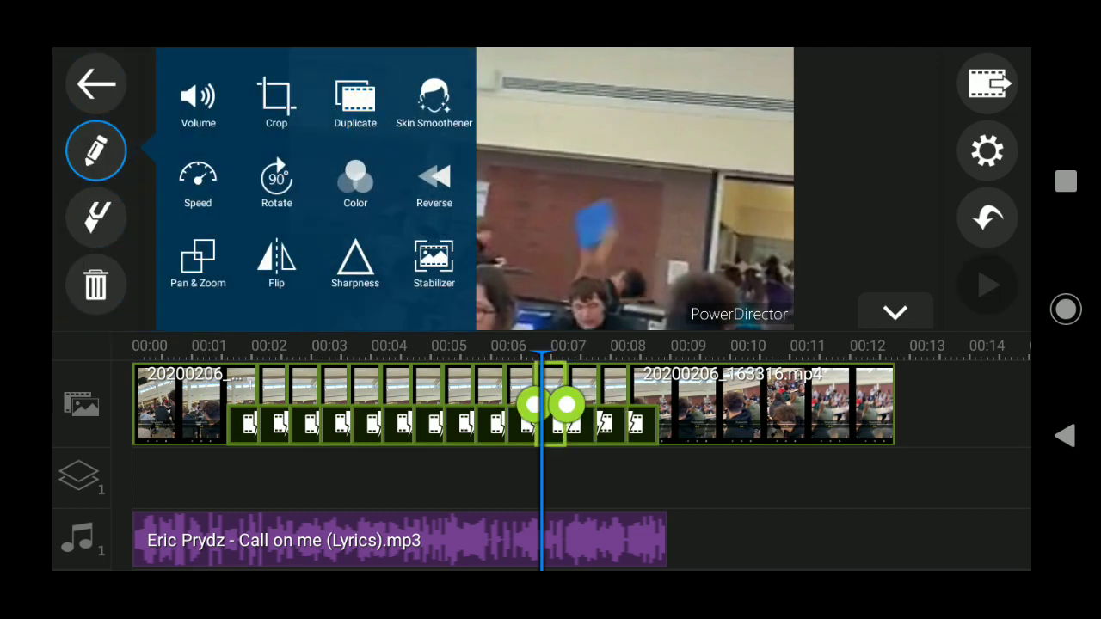
# - Duplicate the short clip at about 00:08.7, then scrub back to about 00:08
pyautogui.moveTo(654, 482); pyautogui.dragTo(602, 482)
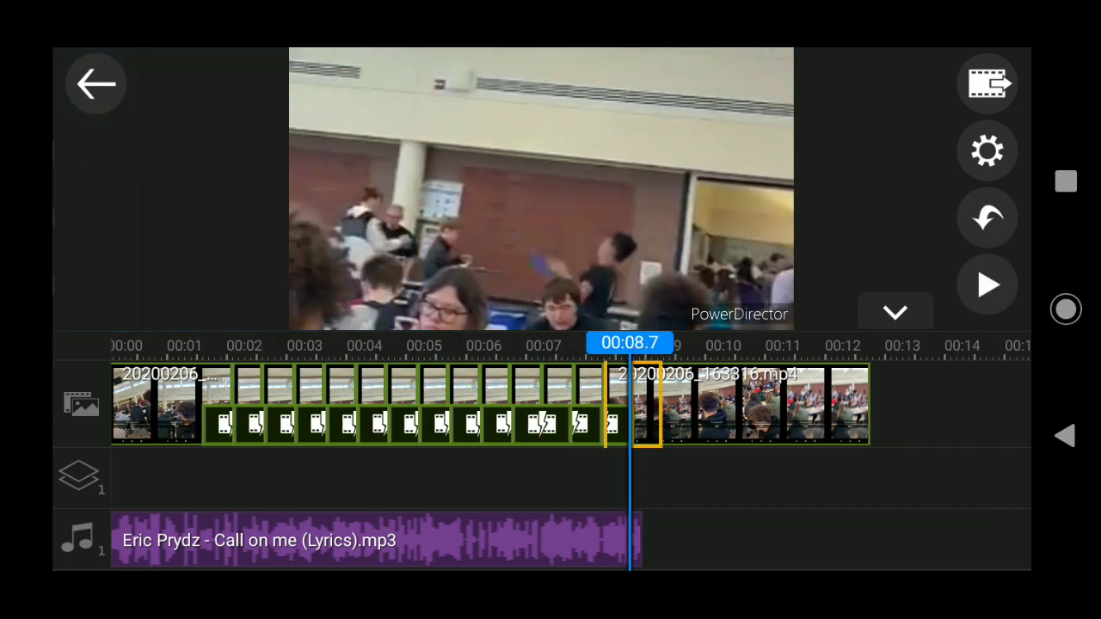
pyautogui.click(530, 404)
pyautogui.click(95, 151)
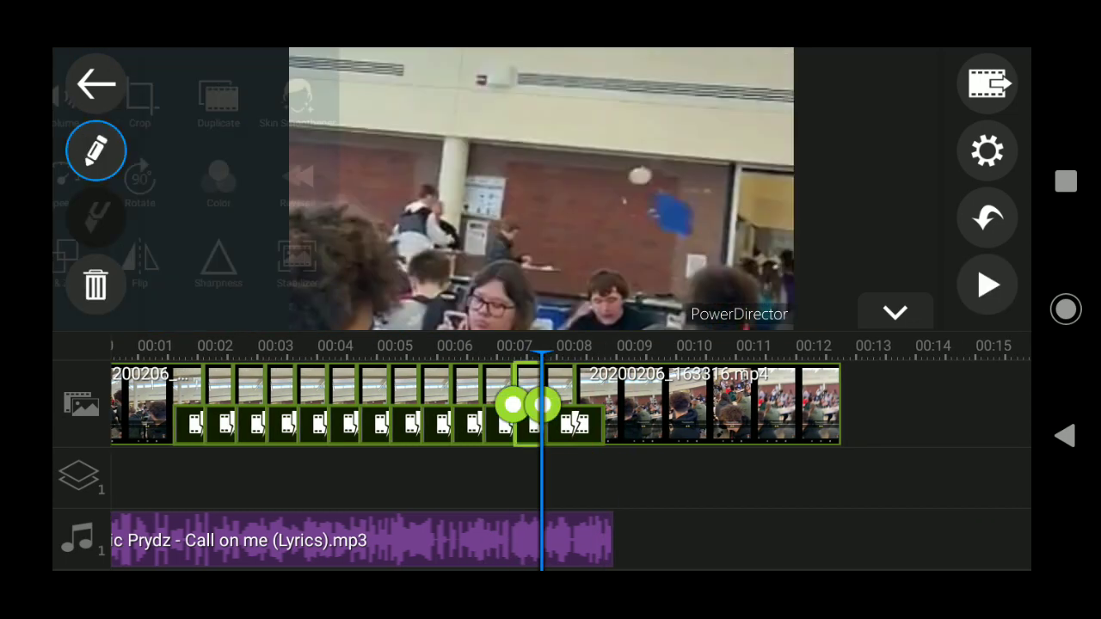
pyautogui.click(355, 108)
pyautogui.moveTo(542, 353)
pyautogui.mouseDown()
pyautogui.moveTo(618, 352)
pyautogui.moveTo(542, 353)
pyautogui.mouseUp()
pyautogui.moveTo(602, 482); pyautogui.dragTo(572, 482)
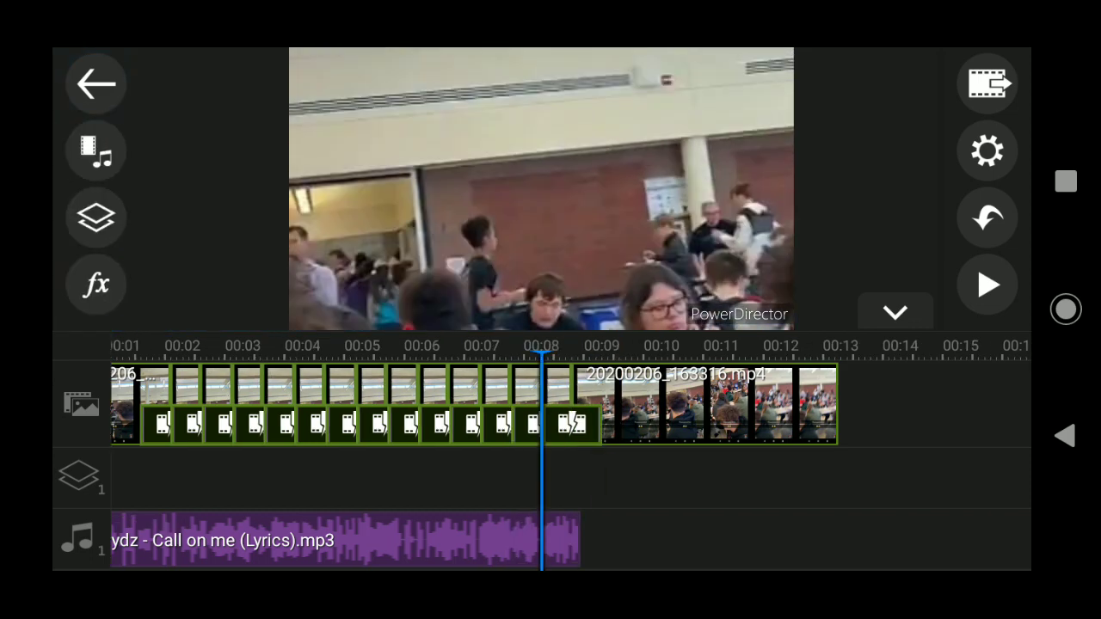
pyautogui.moveTo(258, 405); pyautogui.dragTo(740, 405)
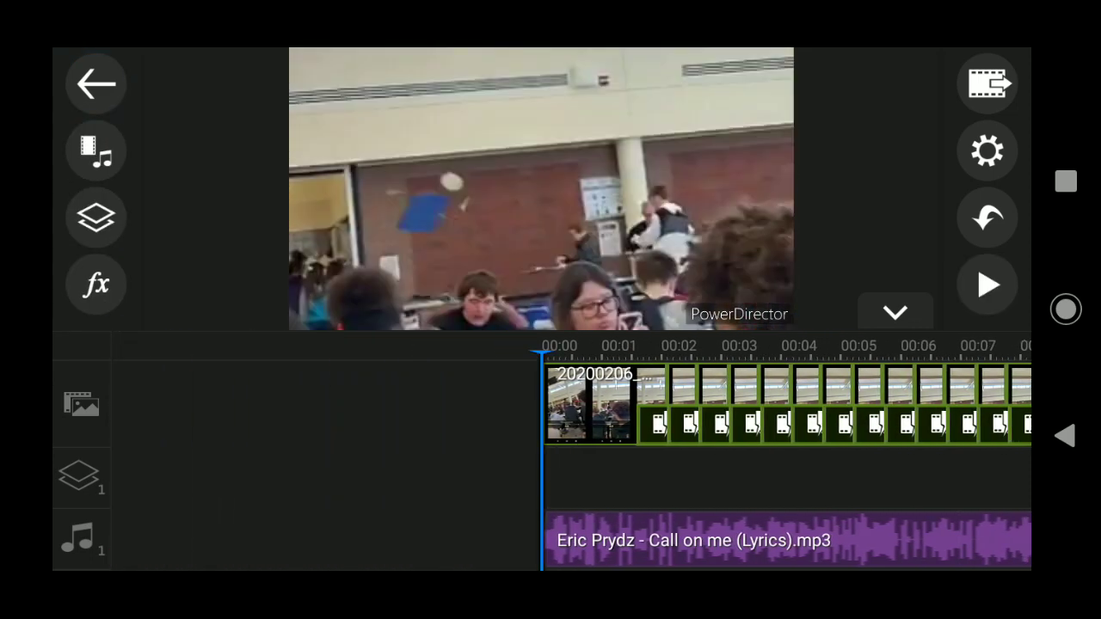
pyautogui.click(988, 285)
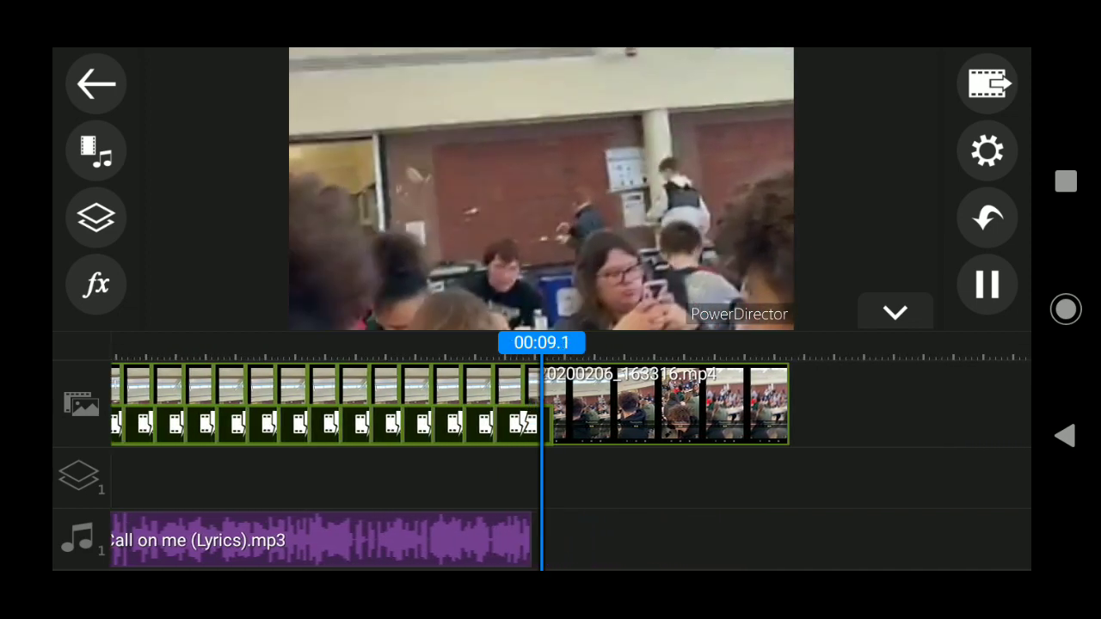
pyautogui.click(987, 285)
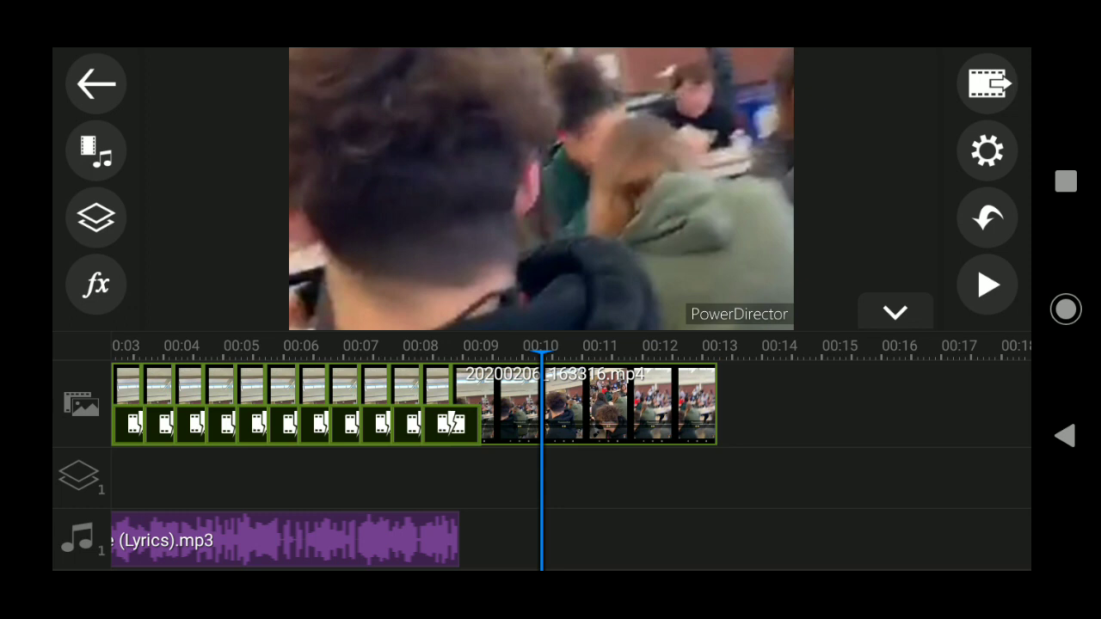
pyautogui.moveTo(344, 404); pyautogui.dragTo(731, 405)
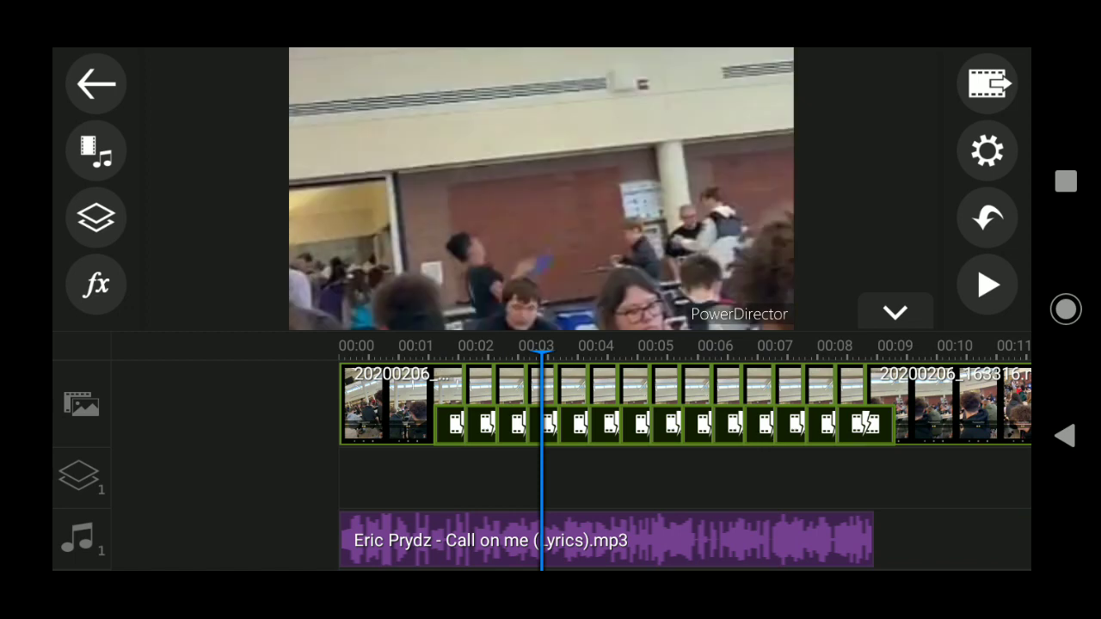
pyautogui.moveTo(387, 404); pyautogui.dragTo(567, 405)
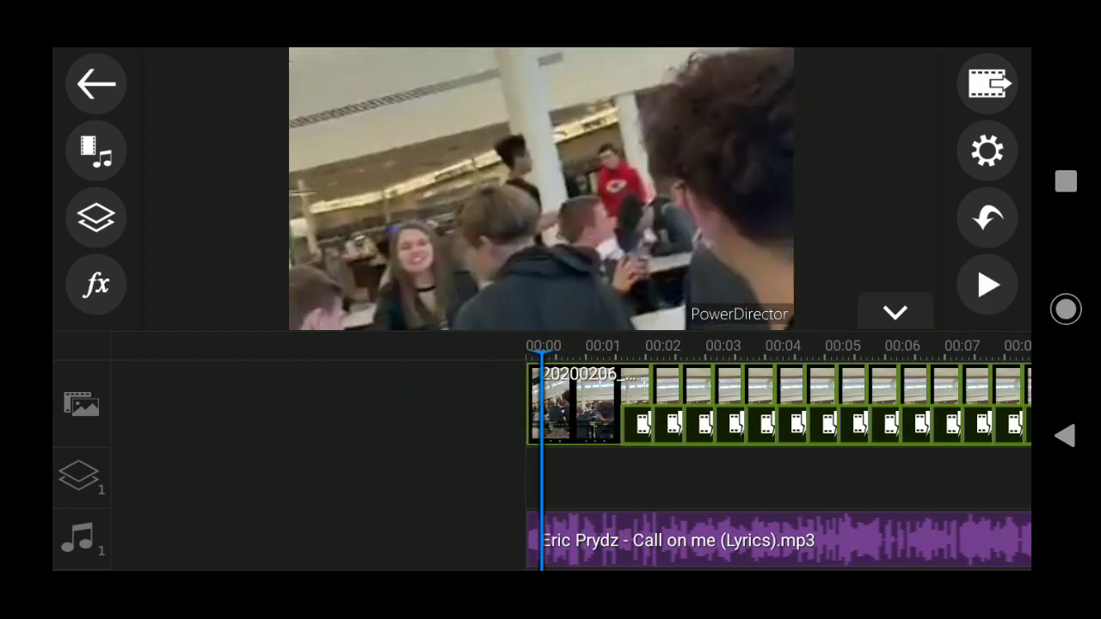
pyautogui.click(987, 285)
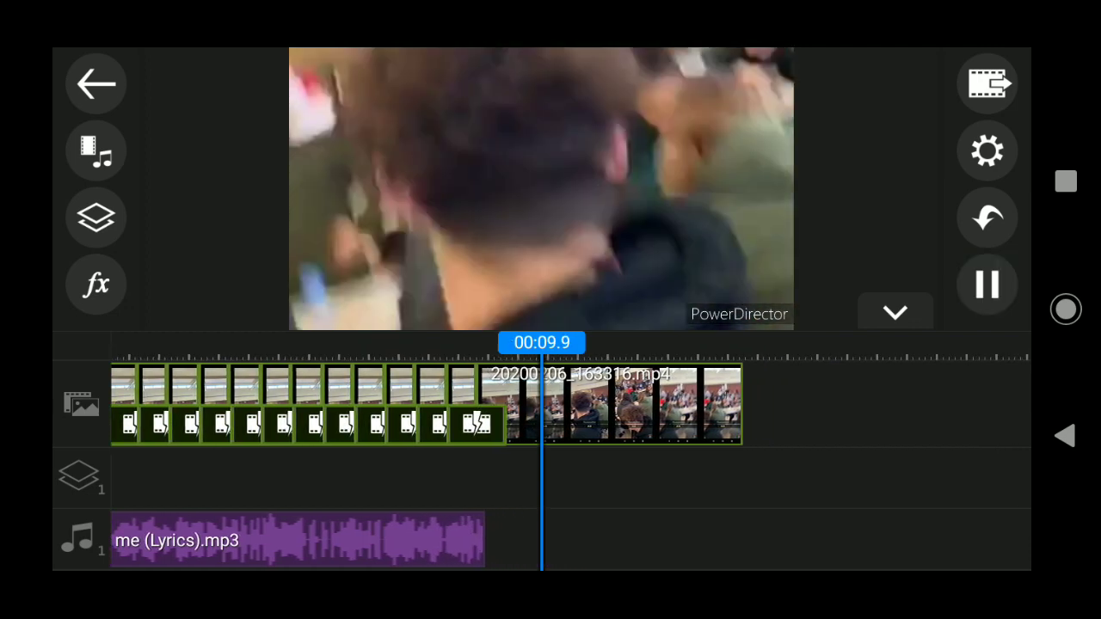
pyautogui.click(987, 285)
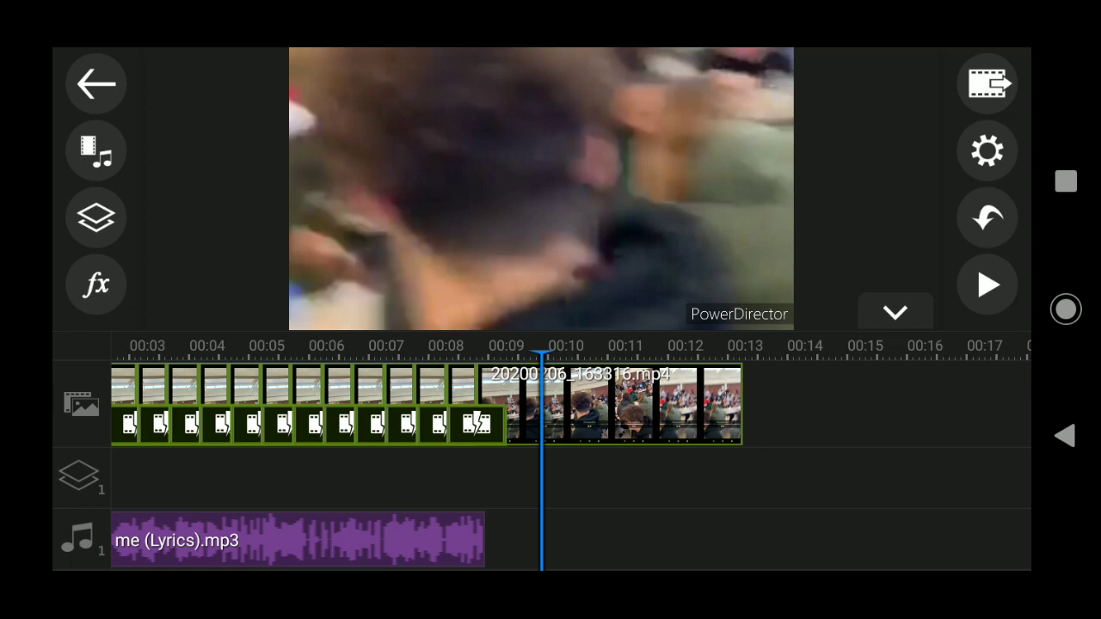
# - Check the second cafeteria clip's volume, then duplicate it right after the original
pyautogui.click(619, 404)
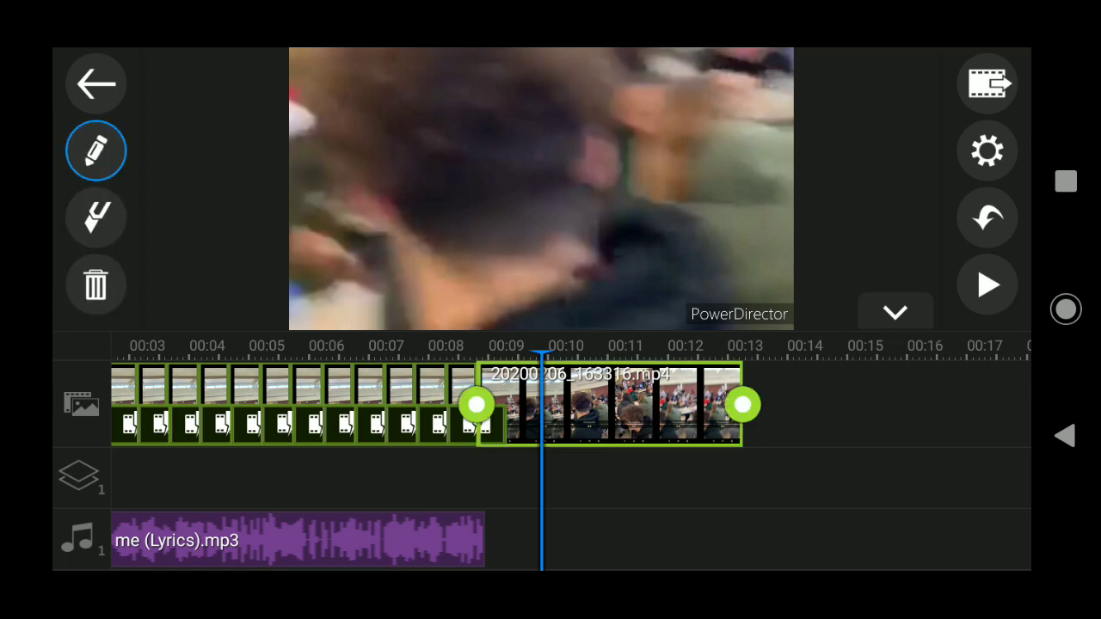
pyautogui.click(96, 151)
pyautogui.click(198, 104)
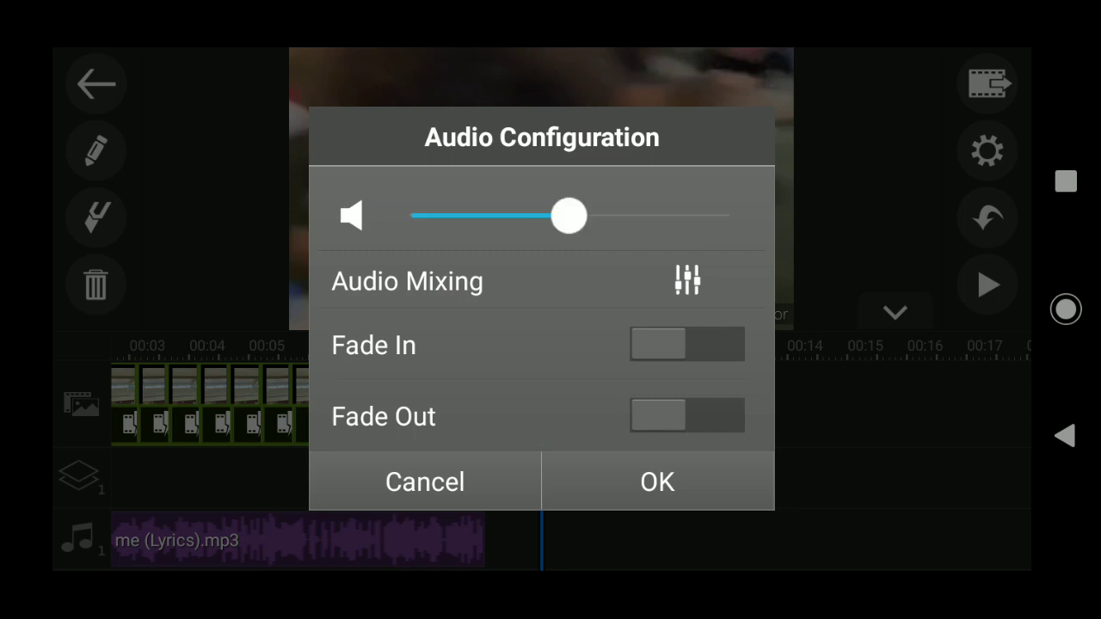
pyautogui.click(658, 481)
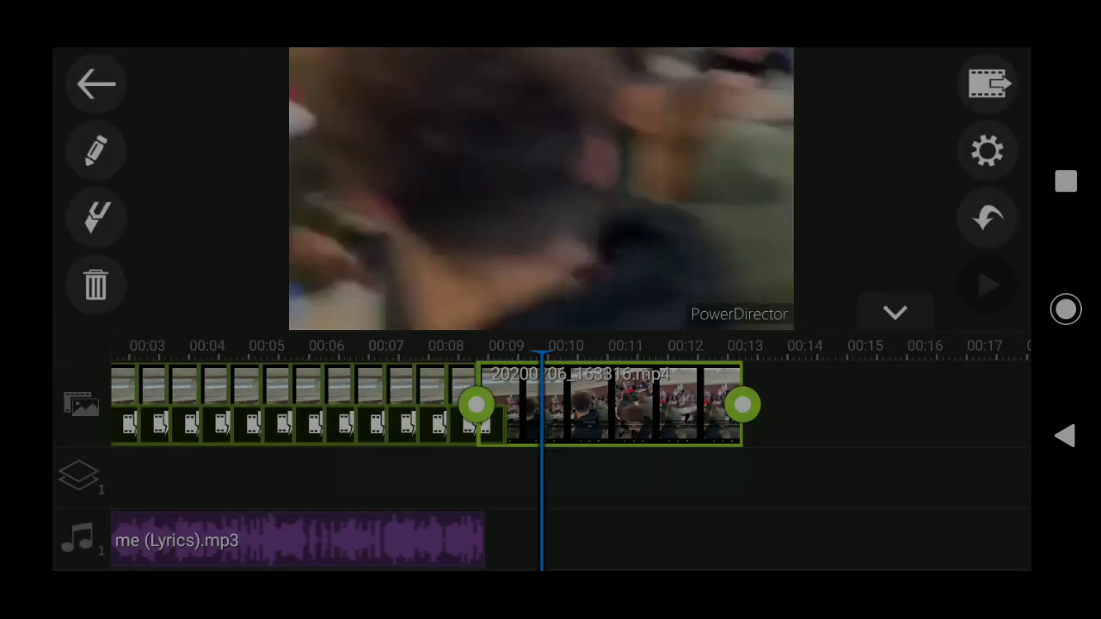
pyautogui.click(96, 150)
pyautogui.click(355, 104)
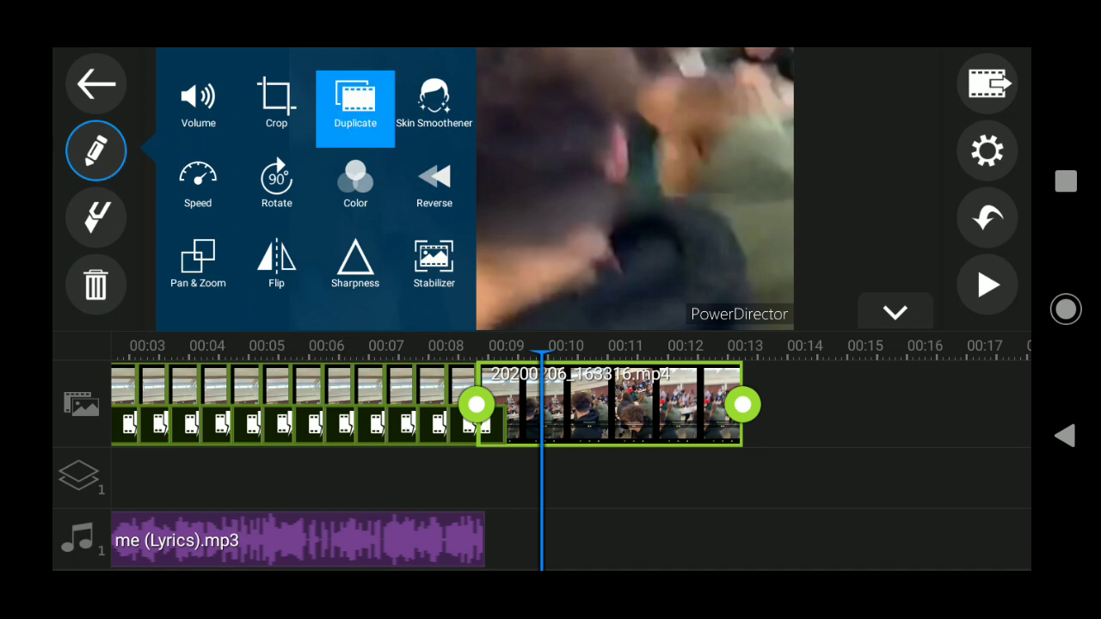
pyautogui.moveTo(542, 346); pyautogui.dragTo(275, 346)
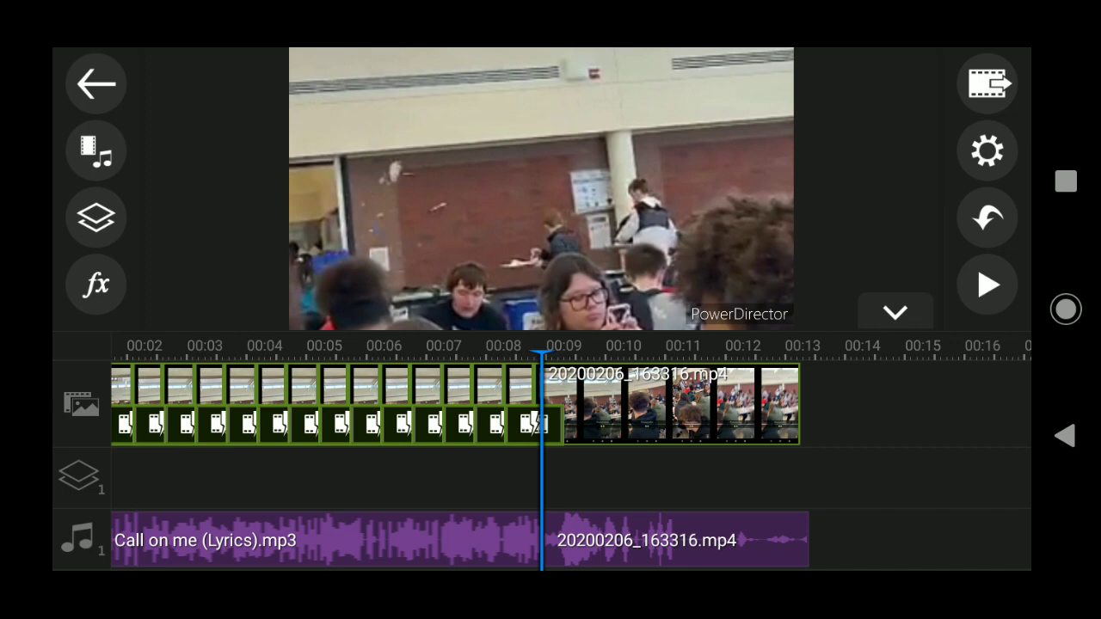
# - Duplicate the cafeteria audio clip and move the copy left to about 00:11.7
pyautogui.click(671, 540)
pyautogui.click(96, 151)
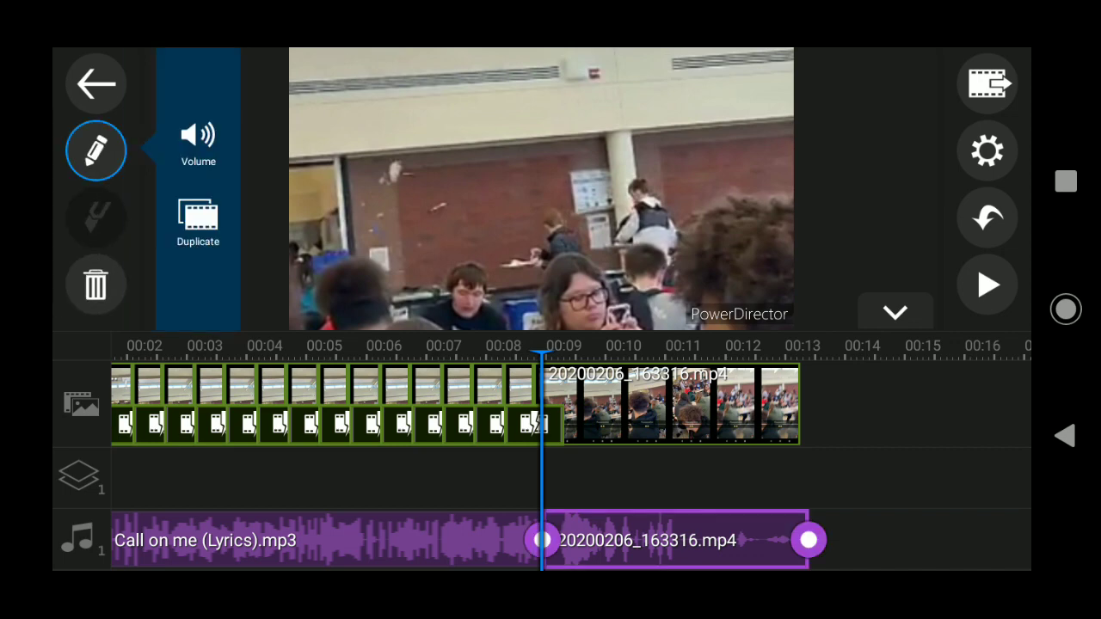
pyautogui.click(198, 222)
pyautogui.moveTo(668, 541); pyautogui.dragTo(574, 541)
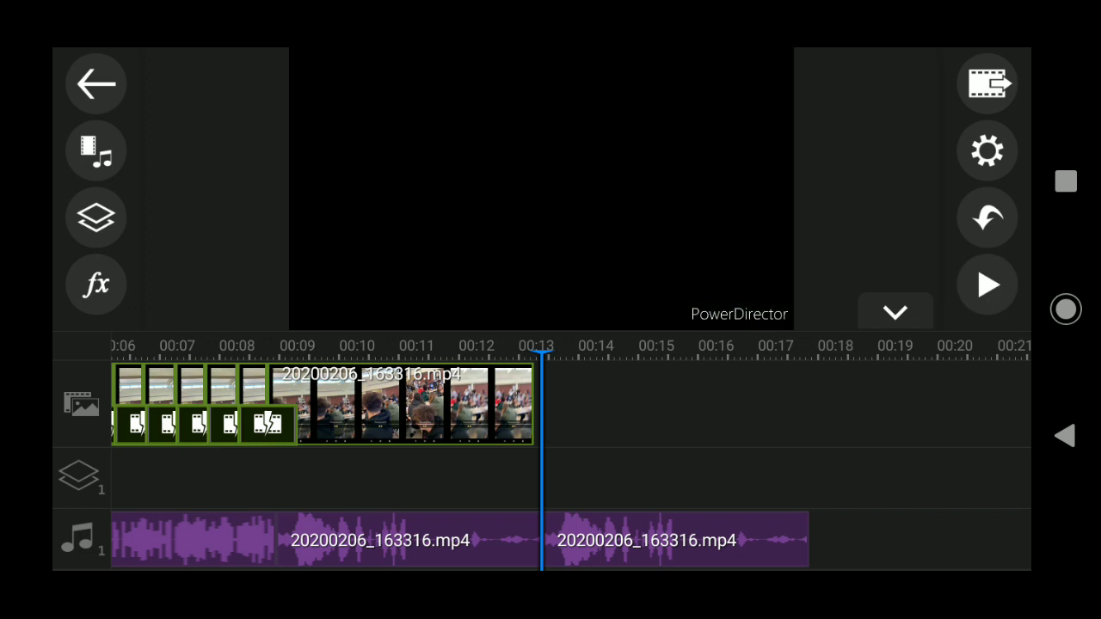
pyautogui.moveTo(675, 540); pyautogui.dragTo(670, 541)
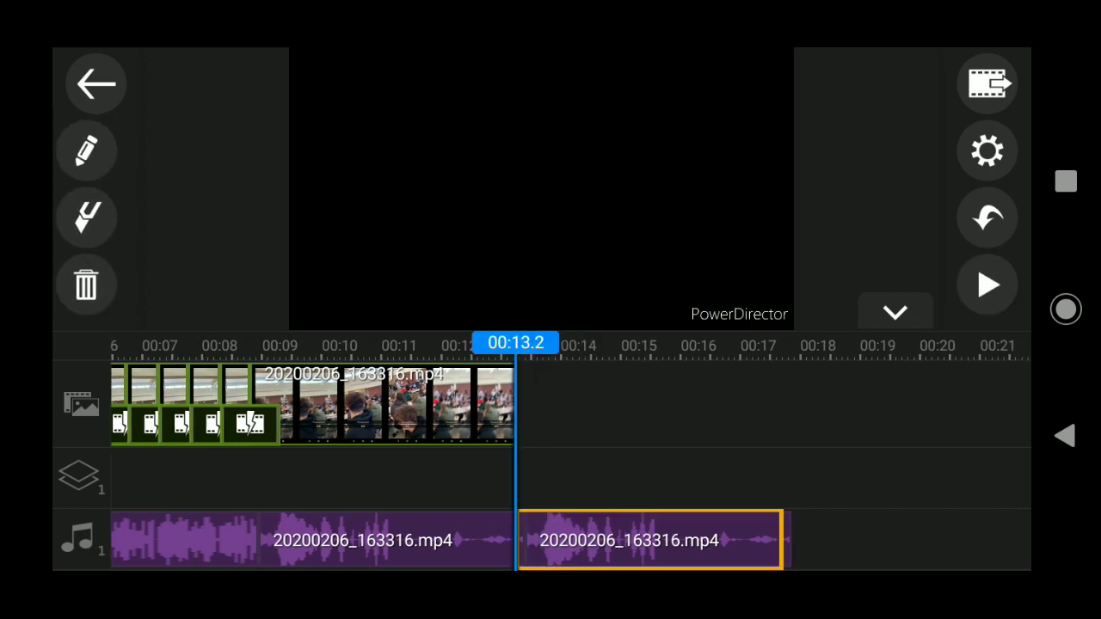
pyautogui.moveTo(258, 404); pyautogui.dragTo(860, 404)
# - Delete the two unwanted cafeteria audio clips
pyautogui.click(676, 540)
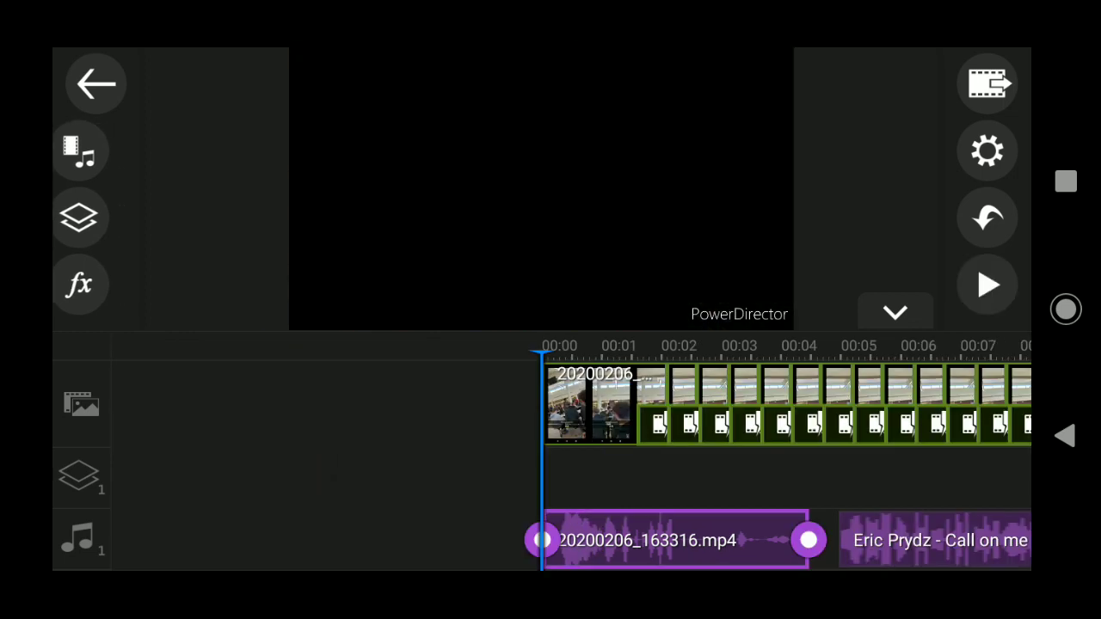
pyautogui.click(96, 284)
pyautogui.moveTo(860, 404); pyautogui.dragTo(258, 405)
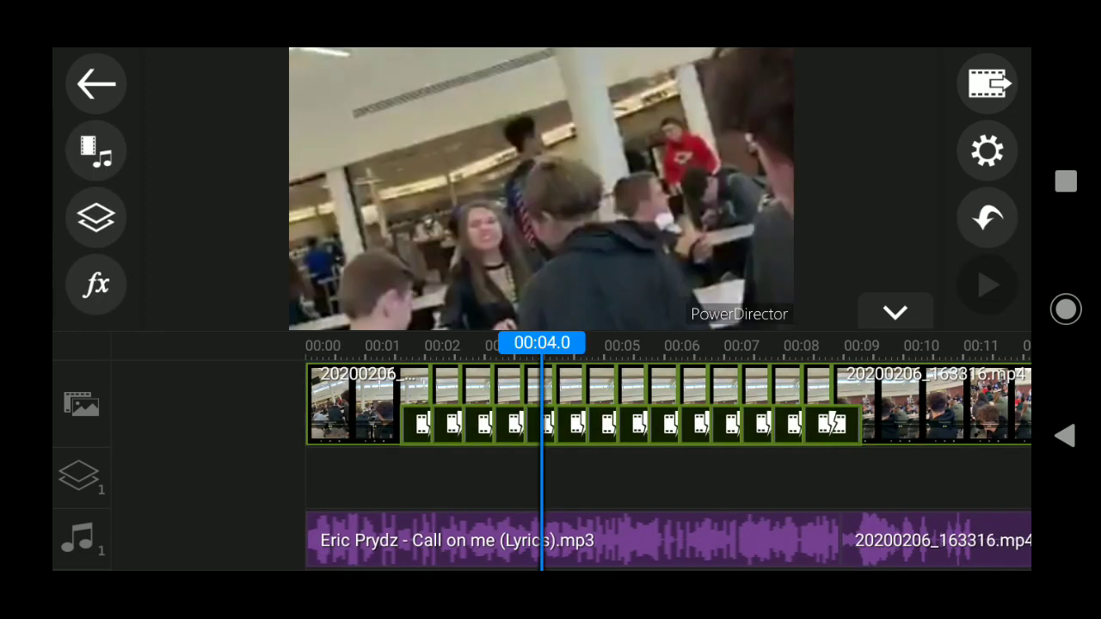
pyautogui.moveTo(344, 404); pyautogui.dragTo(499, 405)
pyautogui.click(654, 540)
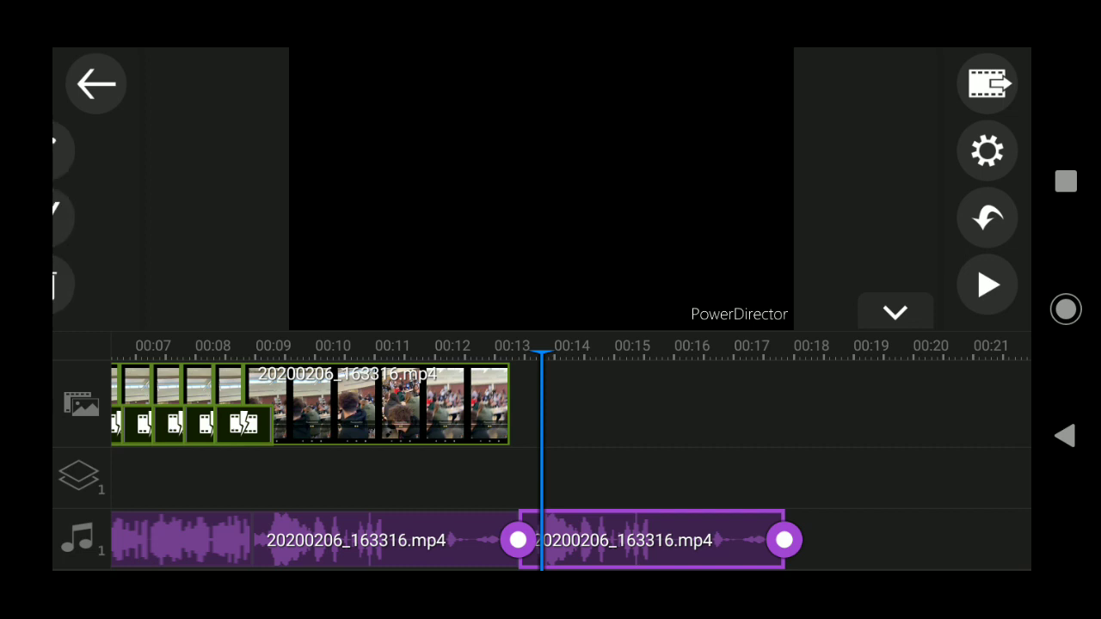
pyautogui.click(95, 284)
# - Trim the last video clip to about 00:10.2 and its audio to 00:10, then play from the start
pyautogui.click(396, 404)
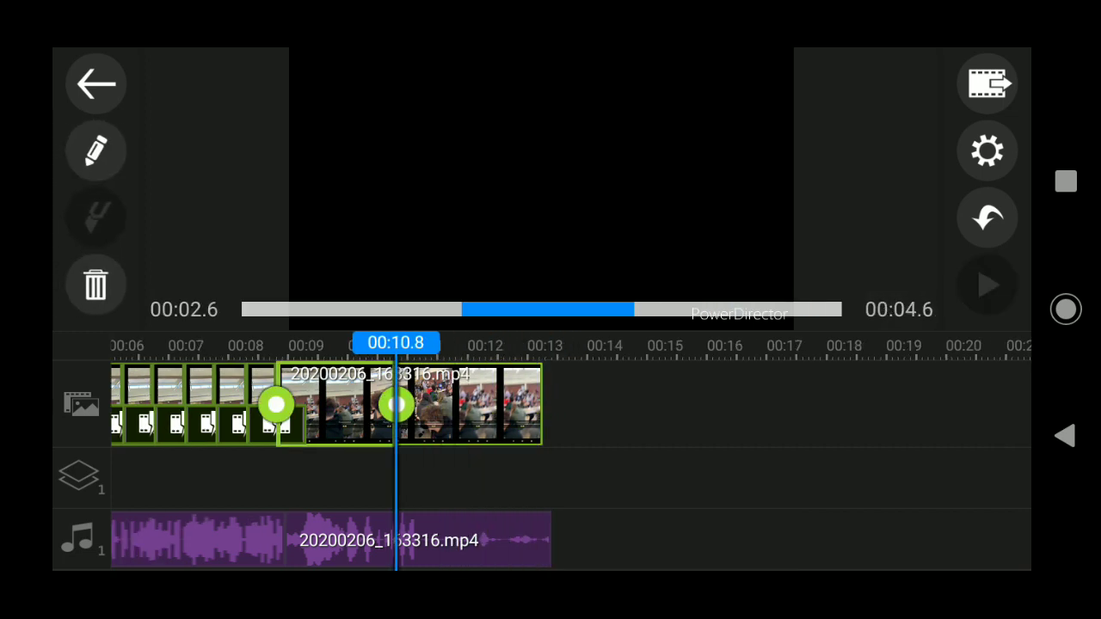
pyautogui.moveTo(533, 404); pyautogui.dragTo(378, 405)
pyautogui.click(611, 540)
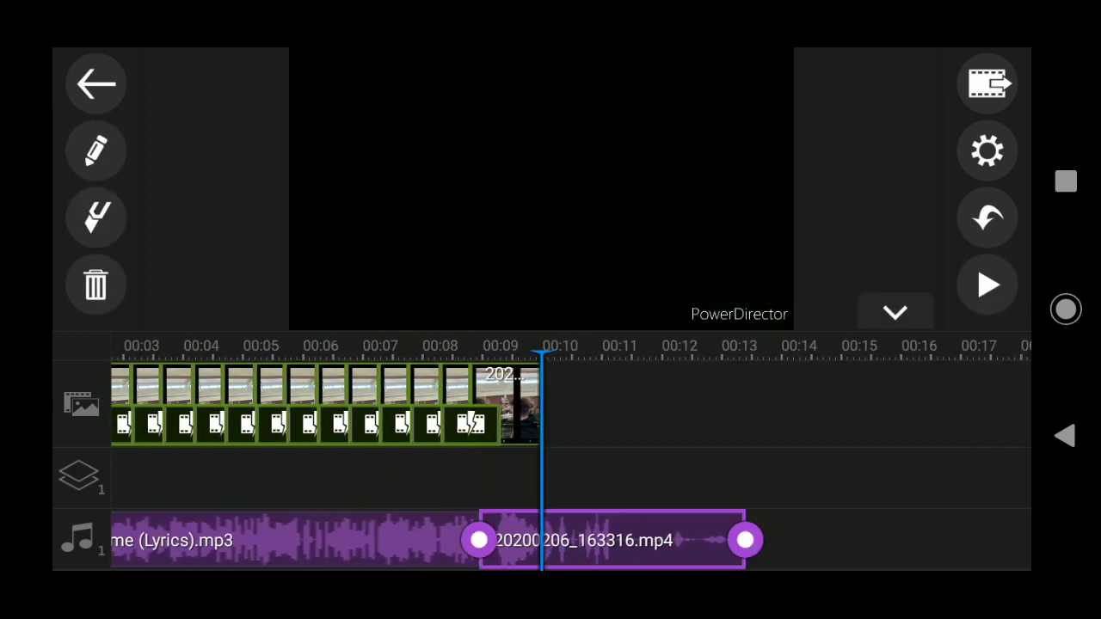
pyautogui.moveTo(745, 540); pyautogui.dragTo(541, 541)
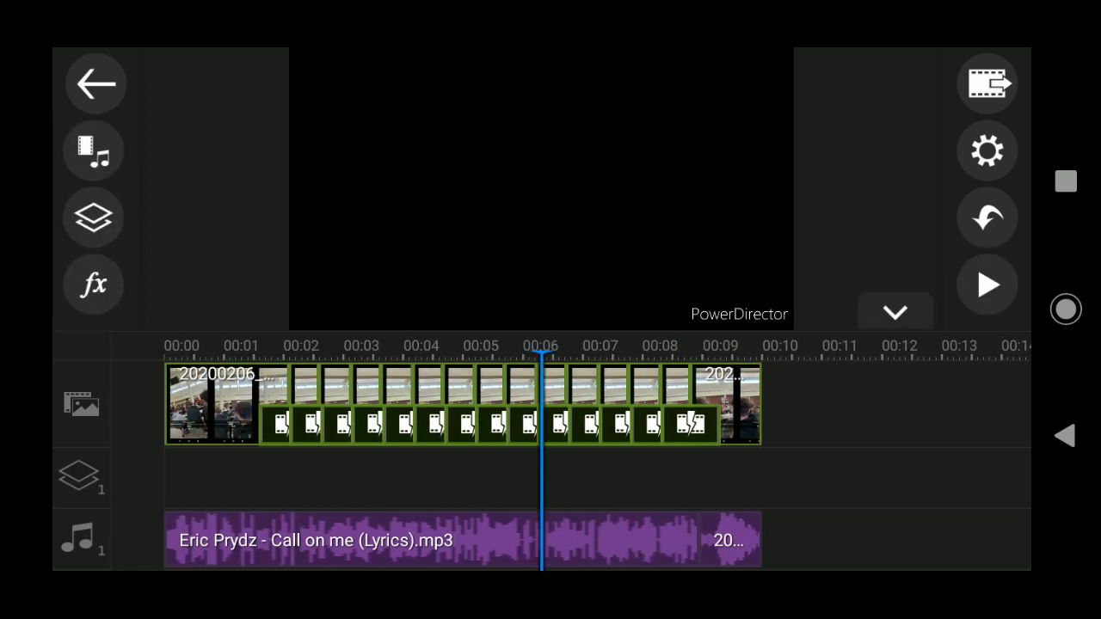
pyautogui.hscroll(-5, 551, 447)
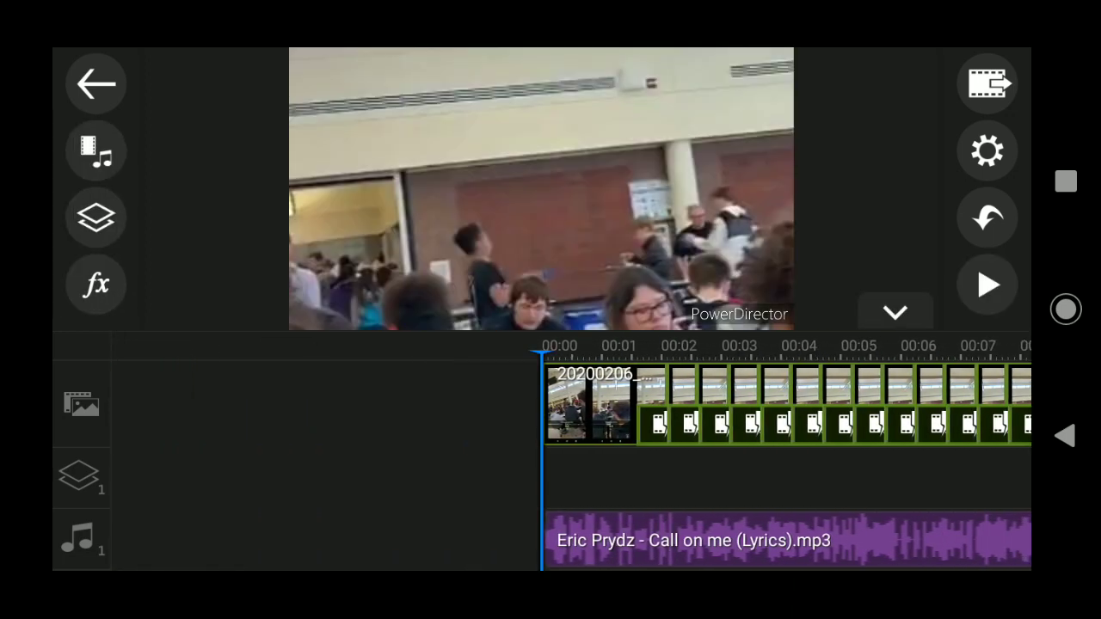
pyautogui.click(988, 284)
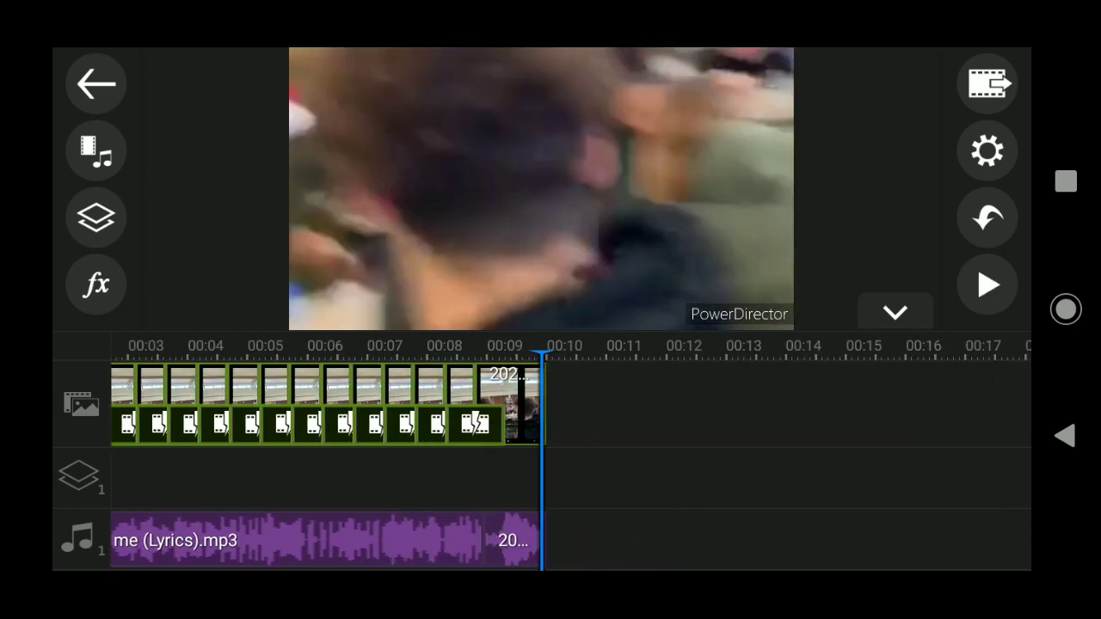
# - Delete the short trailing cafeteria audio and the final long video clip
pyautogui.click(512, 541)
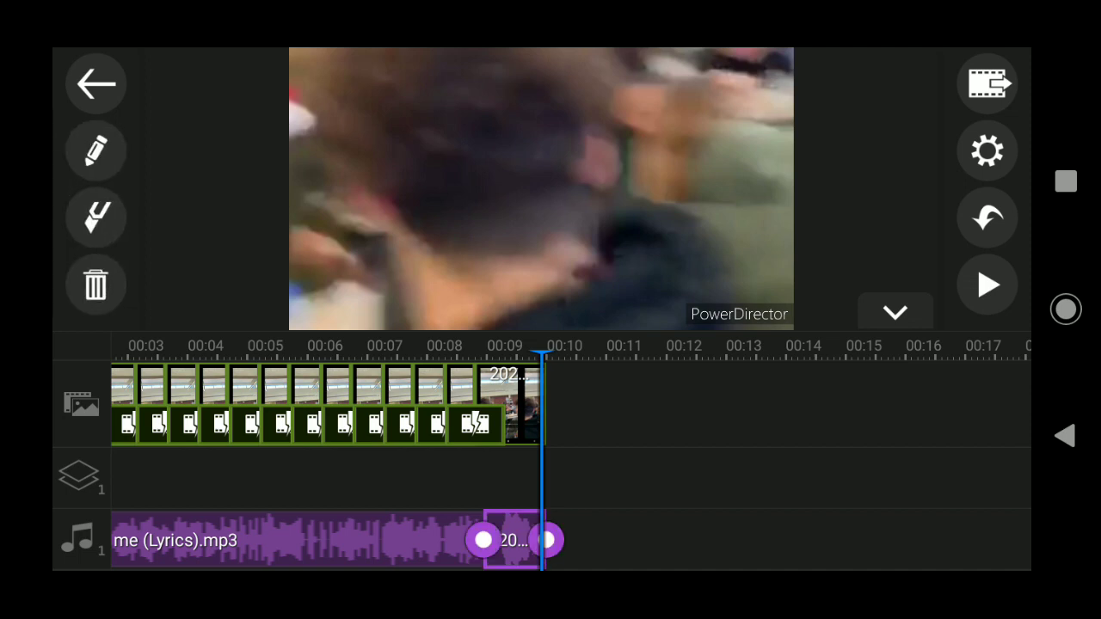
pyautogui.click(95, 284)
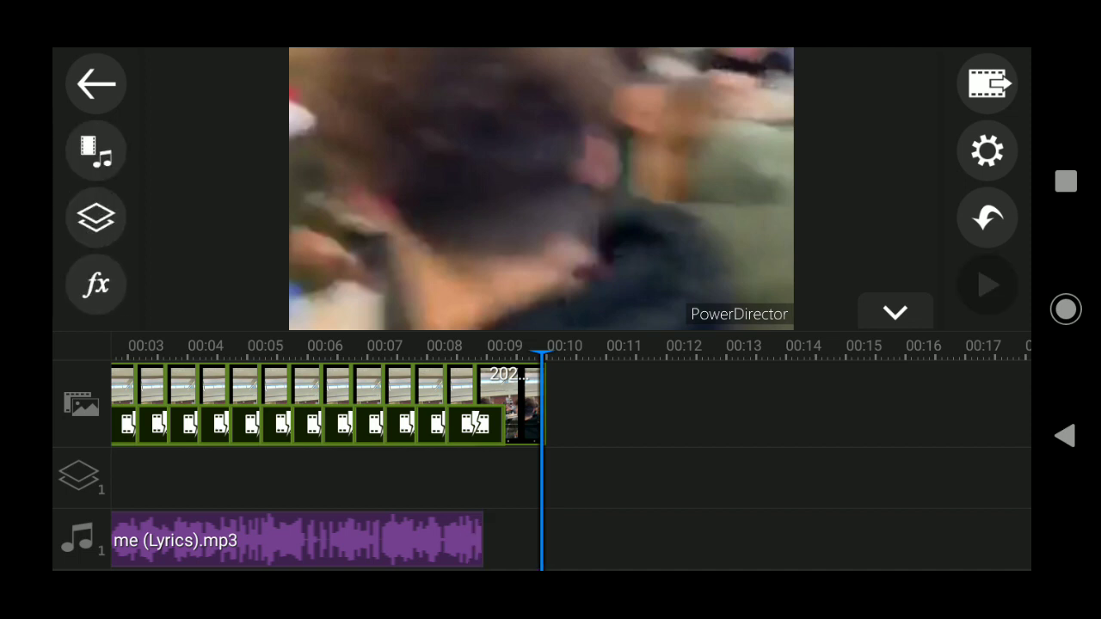
pyautogui.click(512, 396)
pyautogui.moveTo(344, 481); pyautogui.dragTo(413, 481)
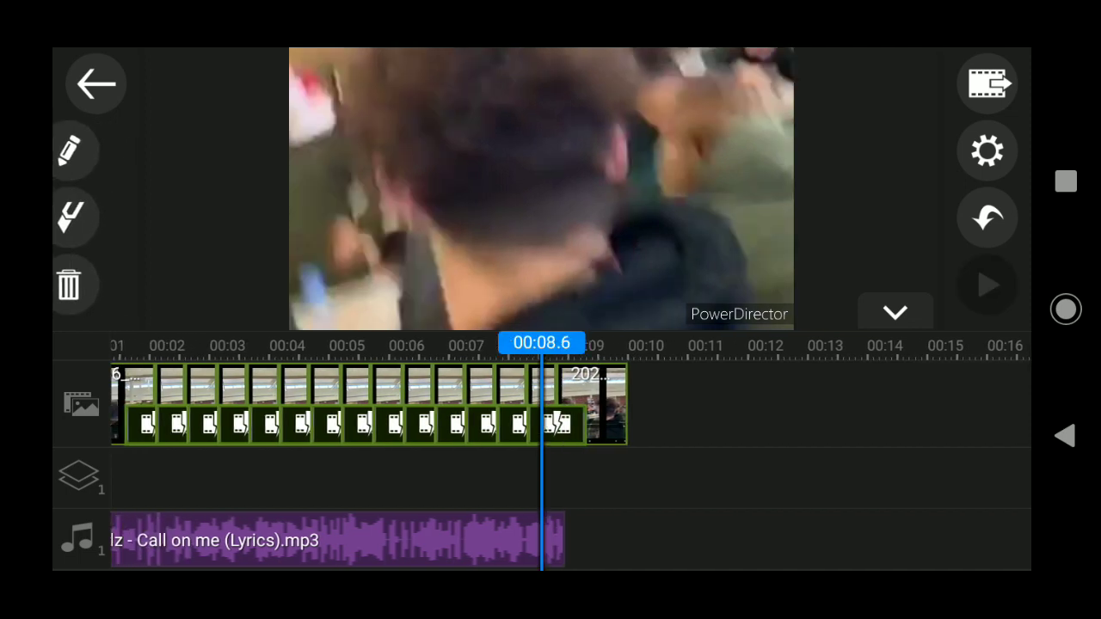
pyautogui.click(581, 413)
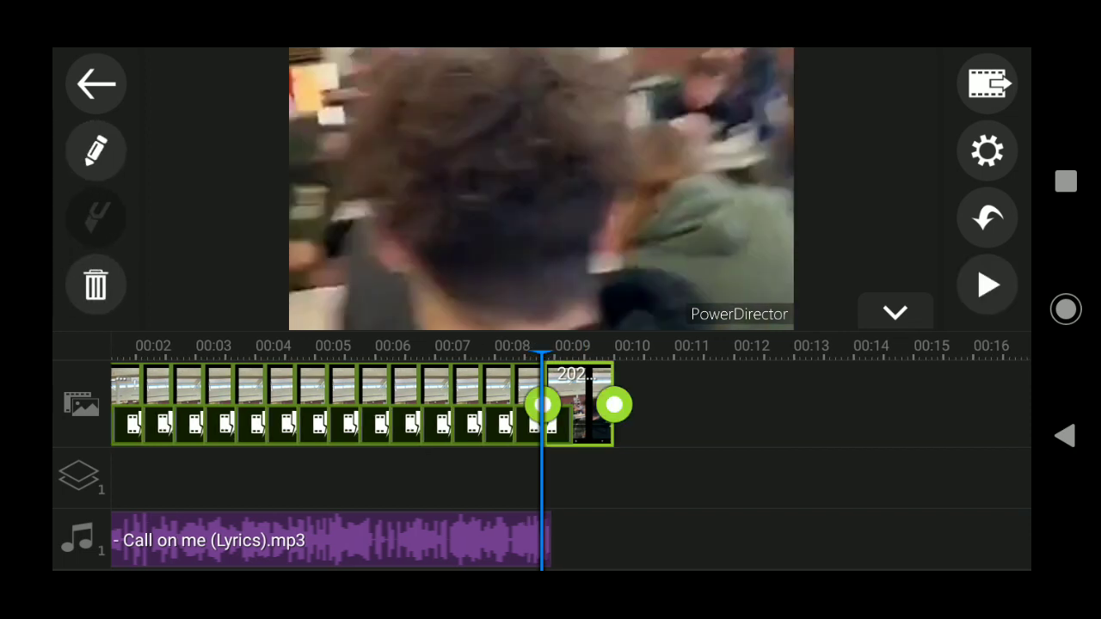
pyautogui.click(96, 150)
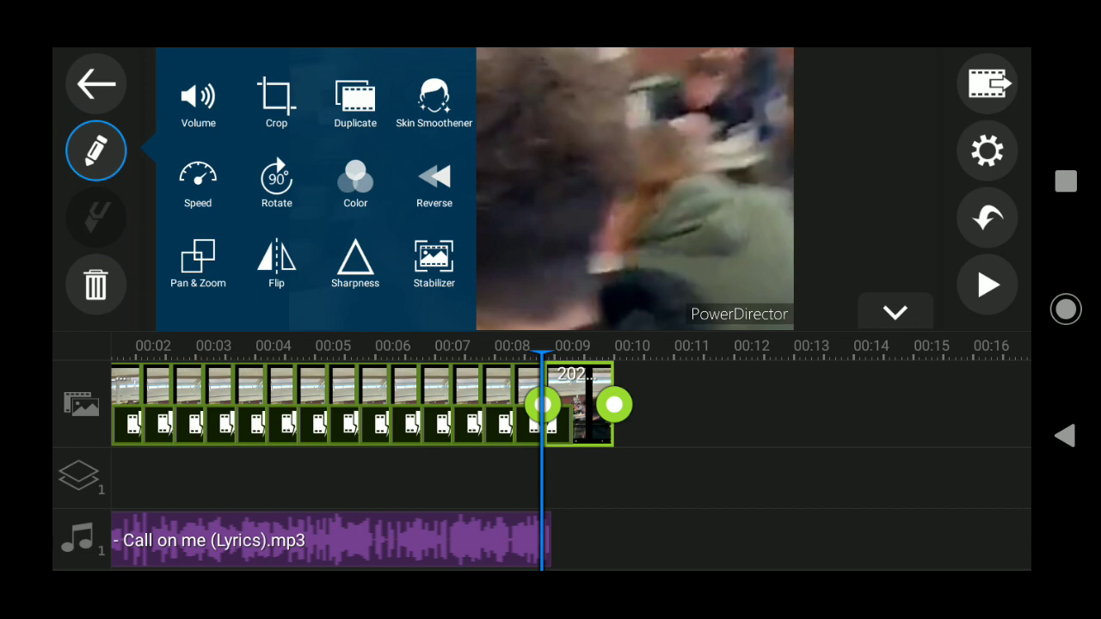
pyautogui.click(95, 151)
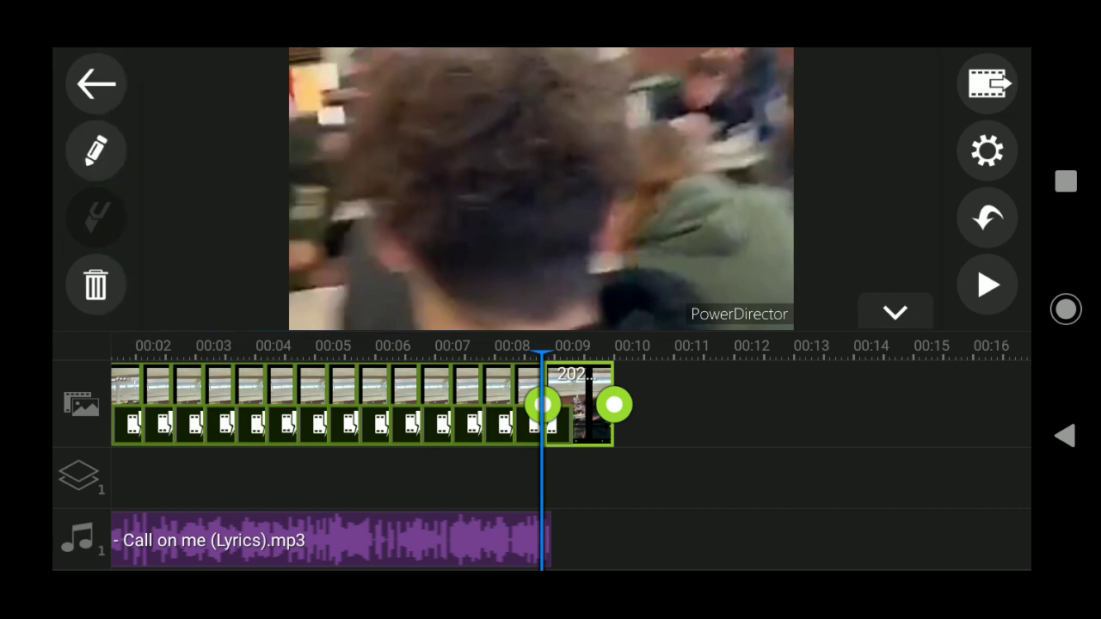
pyautogui.click(96, 284)
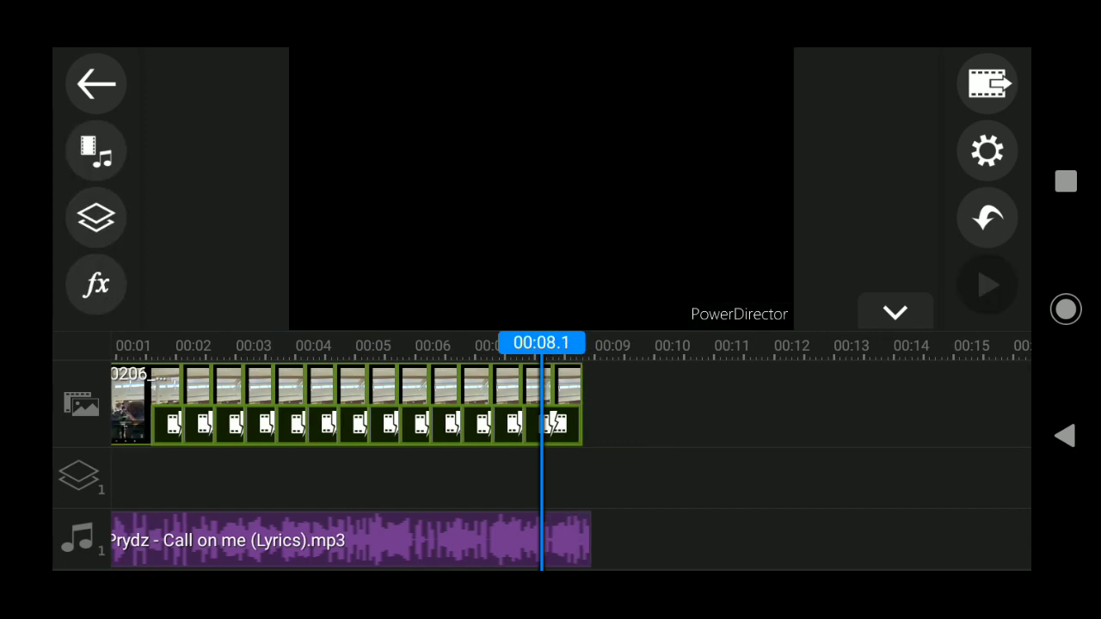
pyautogui.moveTo(344, 405); pyautogui.dragTo(826, 404)
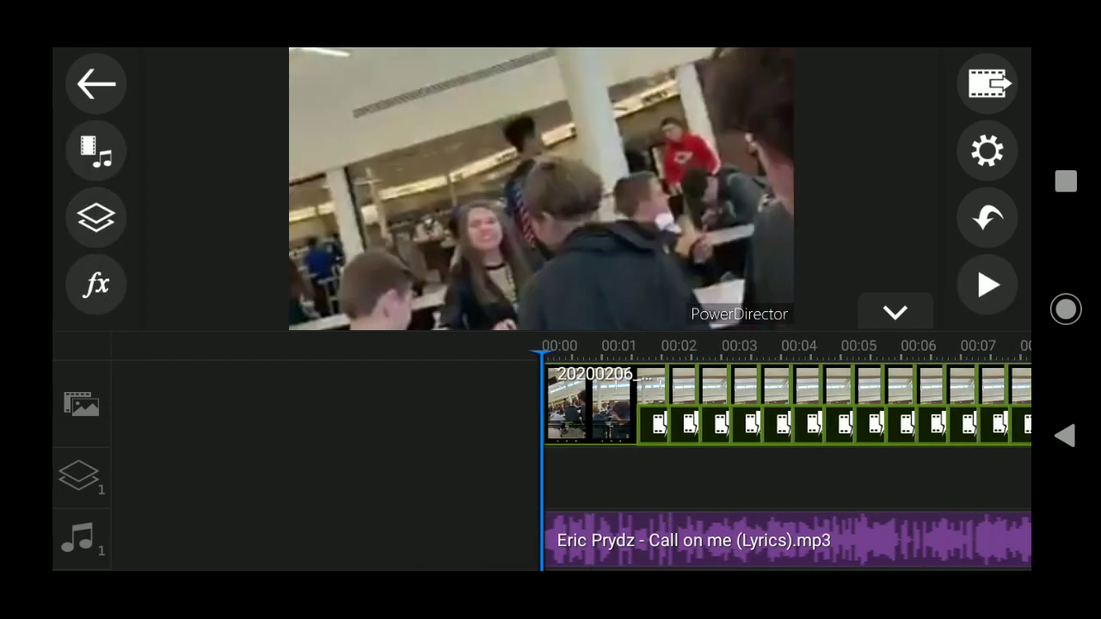
pyautogui.click(987, 285)
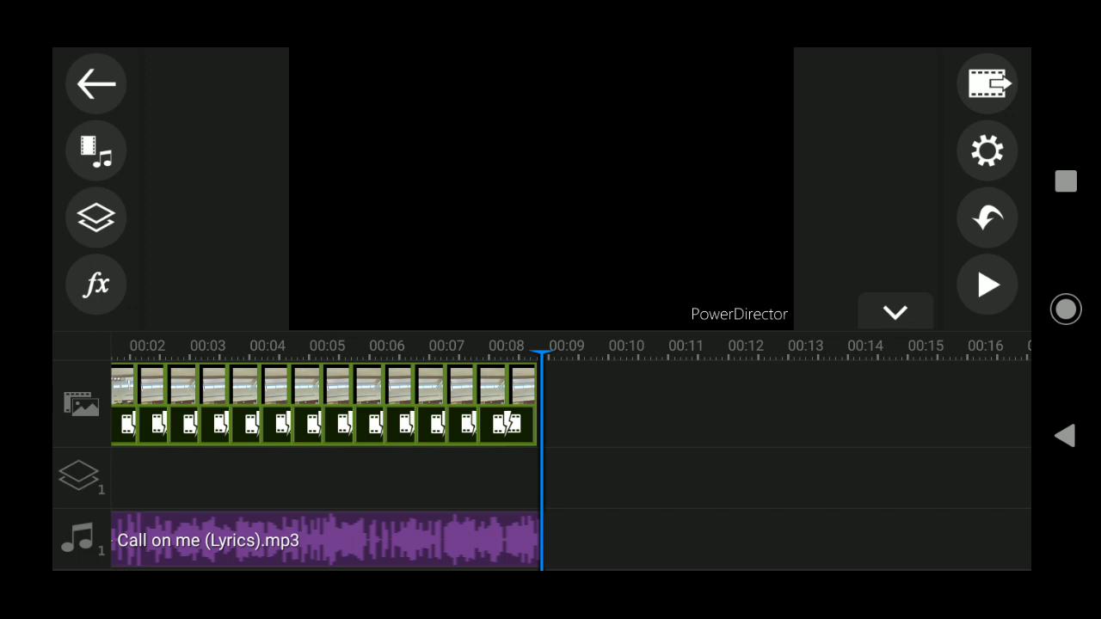
pyautogui.moveTo(344, 405); pyautogui.dragTo(597, 404)
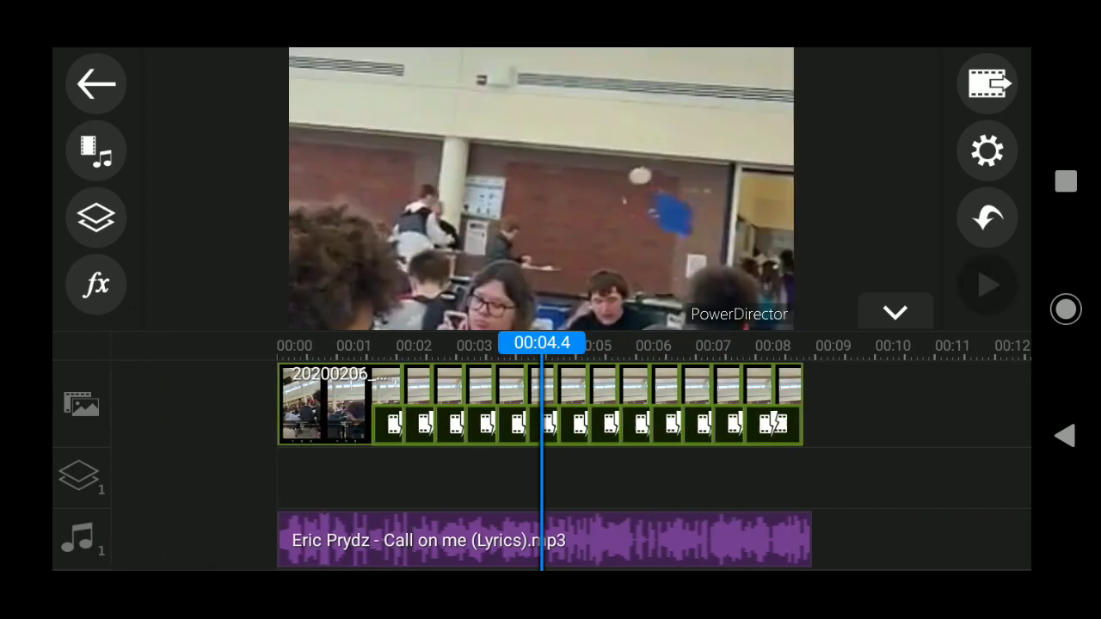
pyautogui.moveTo(344, 405); pyautogui.dragTo(599, 405)
pyautogui.click(987, 285)
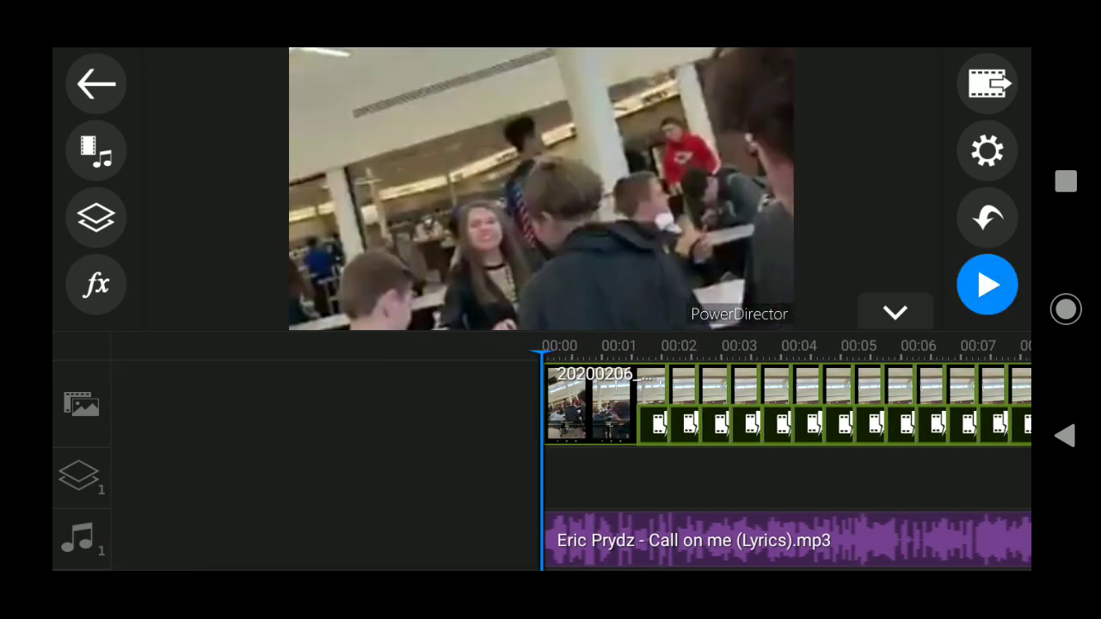